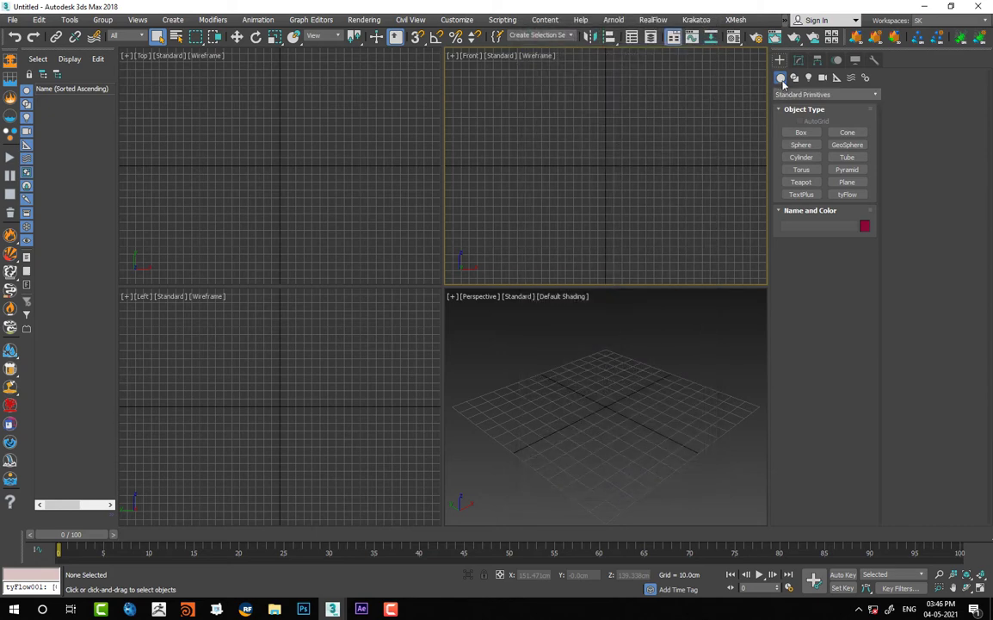
# Create a TextPlus region about 79 cm square at the centre of the perspective grid and set its text to "S".
pyautogui.click(812, 195)
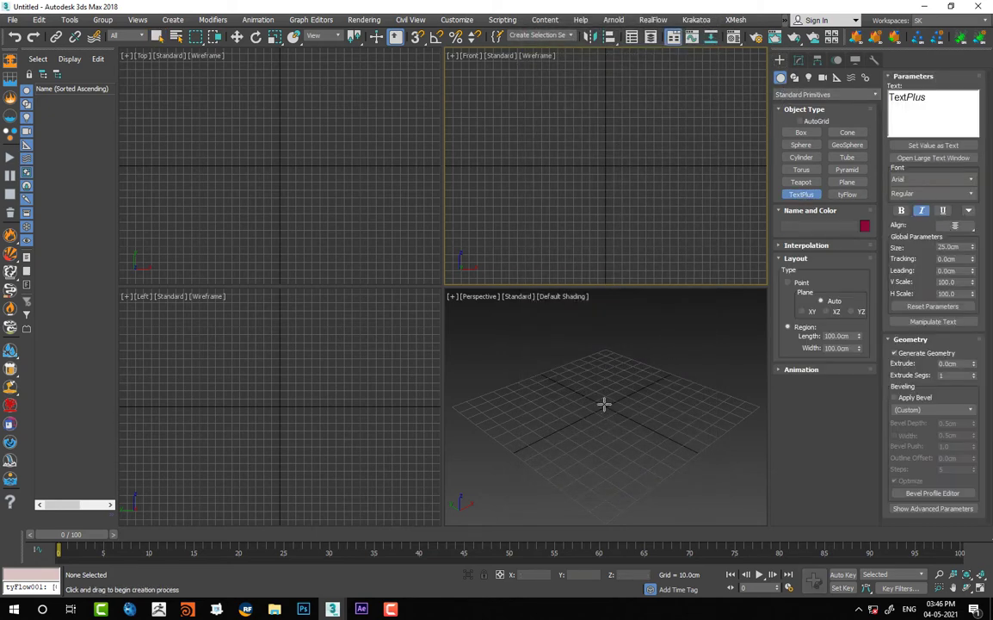
pyautogui.moveTo(604, 404); pyautogui.dragTo(625, 450)
pyautogui.rightClick(652, 384)
pyautogui.click(835, 78)
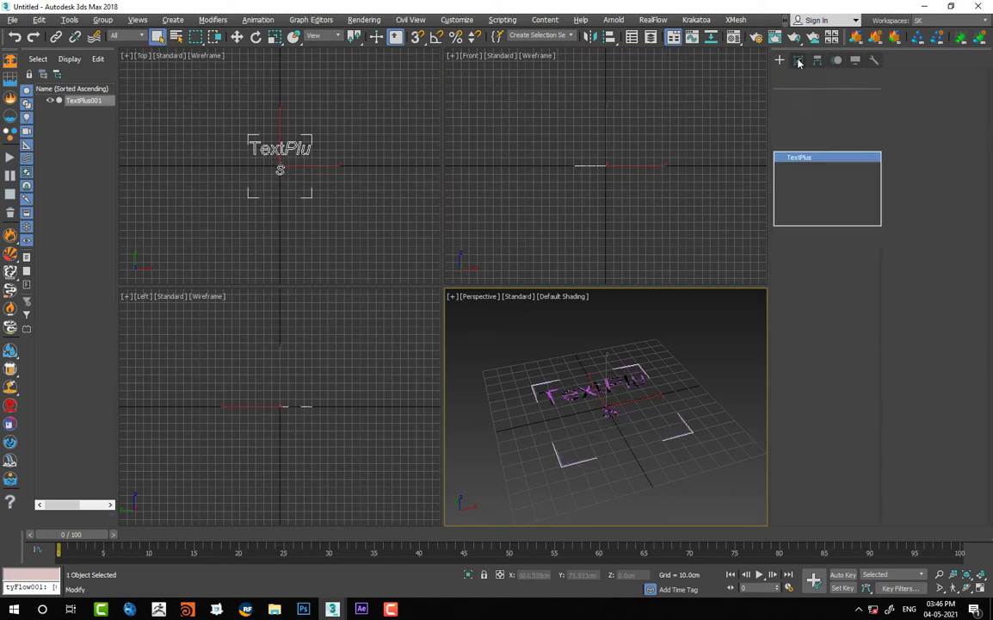
pyautogui.doubleClick(944, 109)
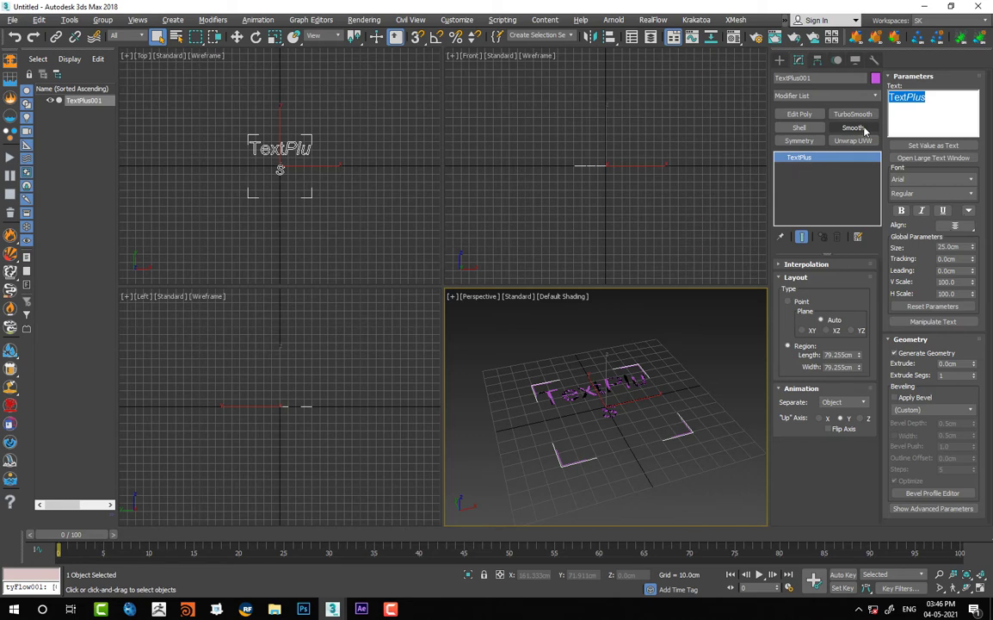
pyautogui.write('S')
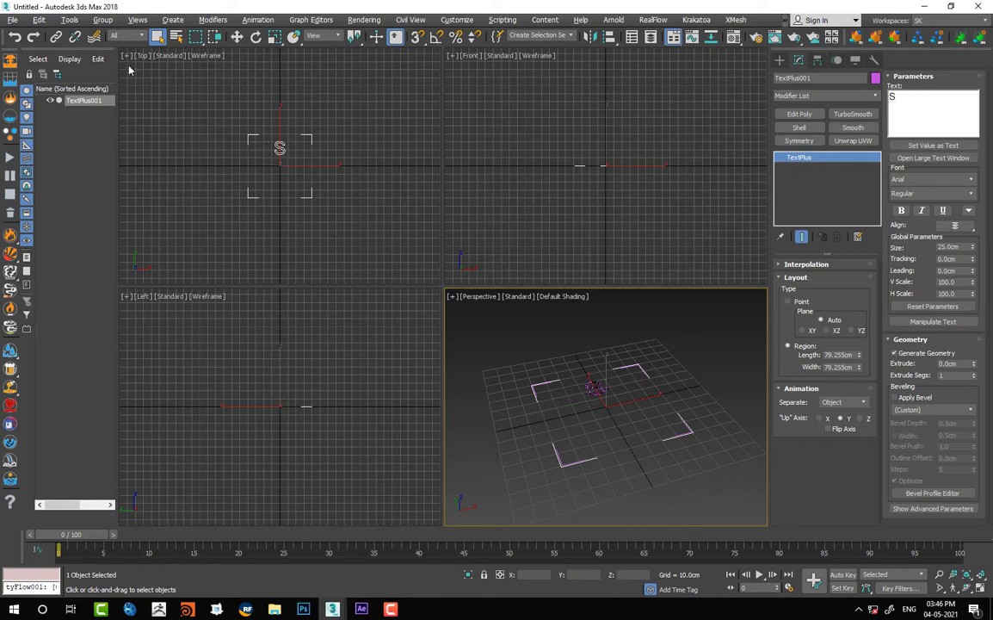
# Set the text's font to Arial Black.
pyautogui.click(929, 179)
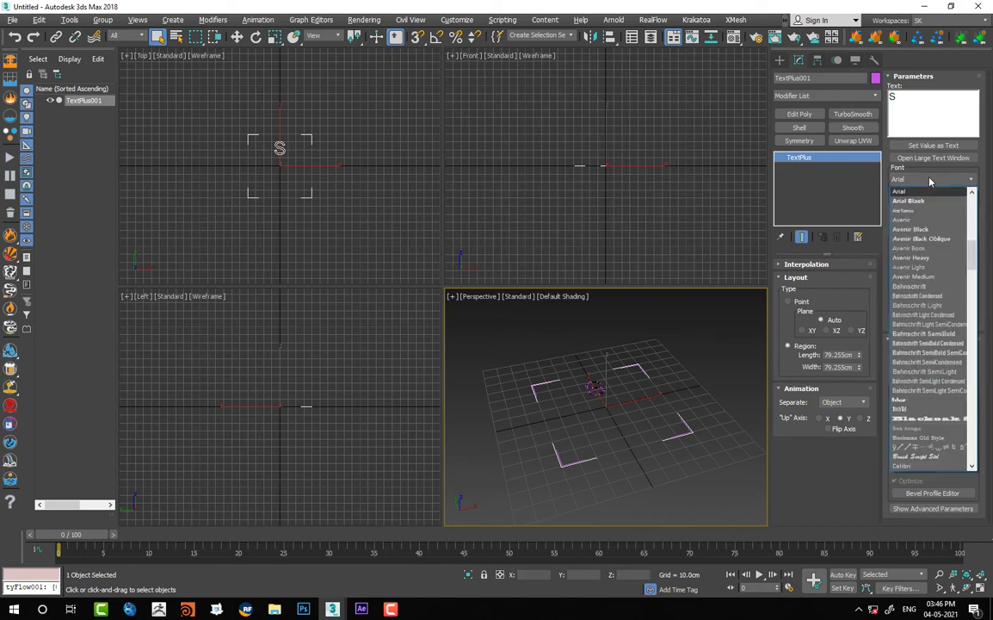
pyautogui.click(917, 201)
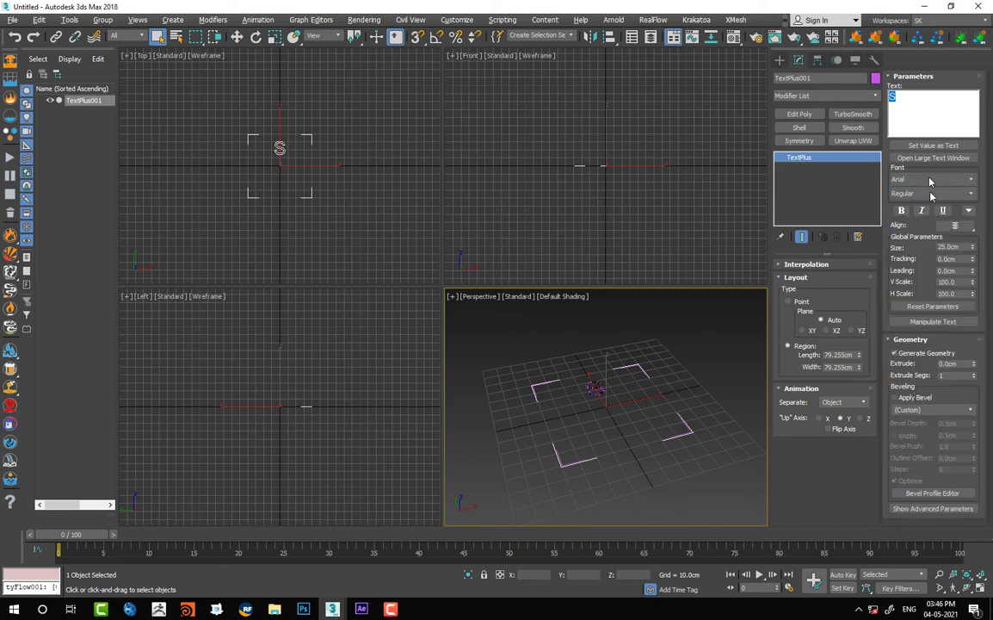
pyautogui.click(930, 194)
pyautogui.click(919, 205)
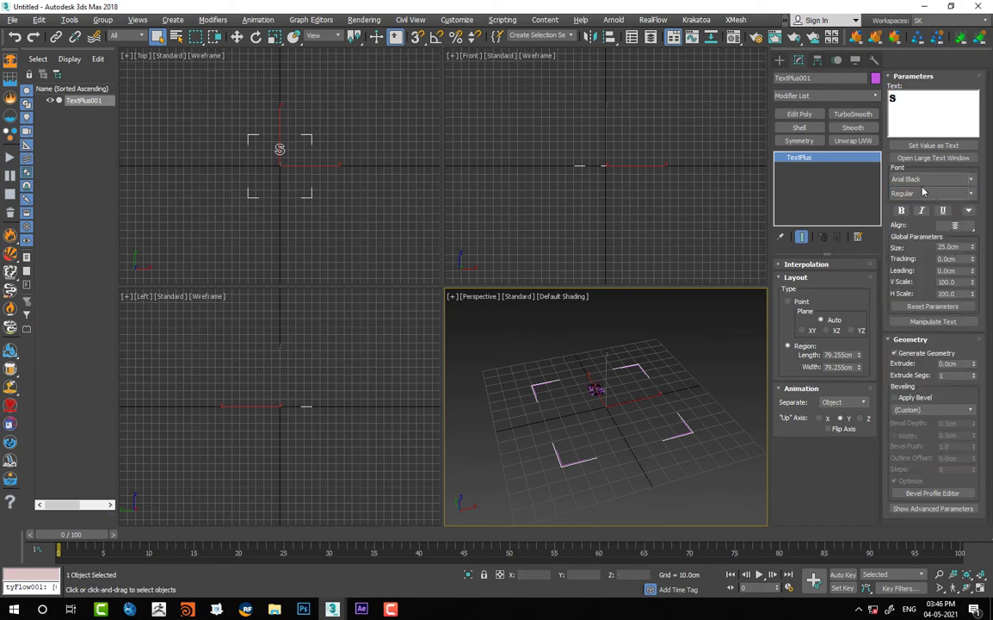
pyautogui.click(924, 179)
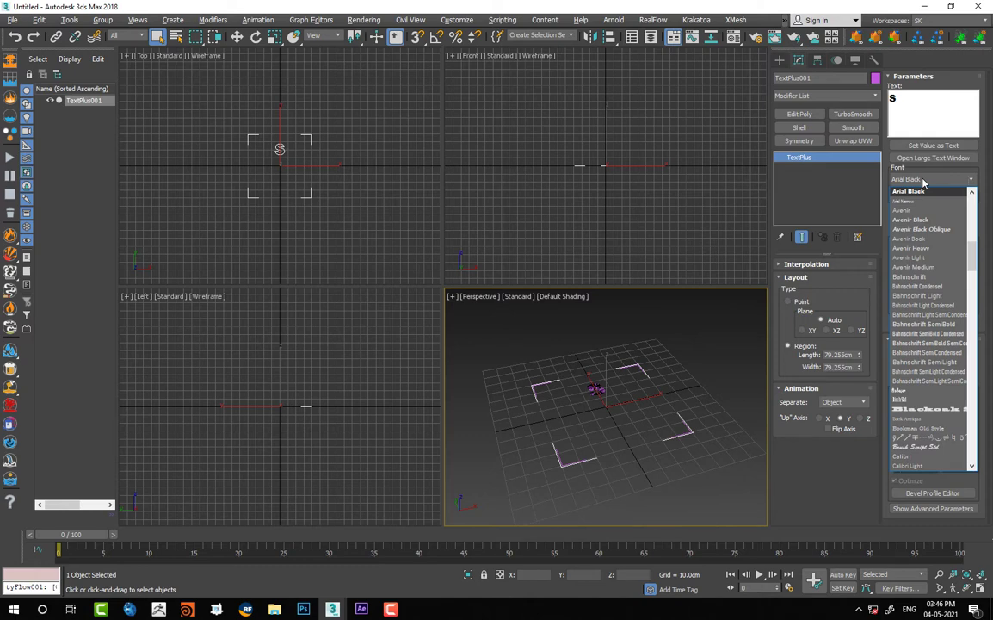
pyautogui.click(923, 181)
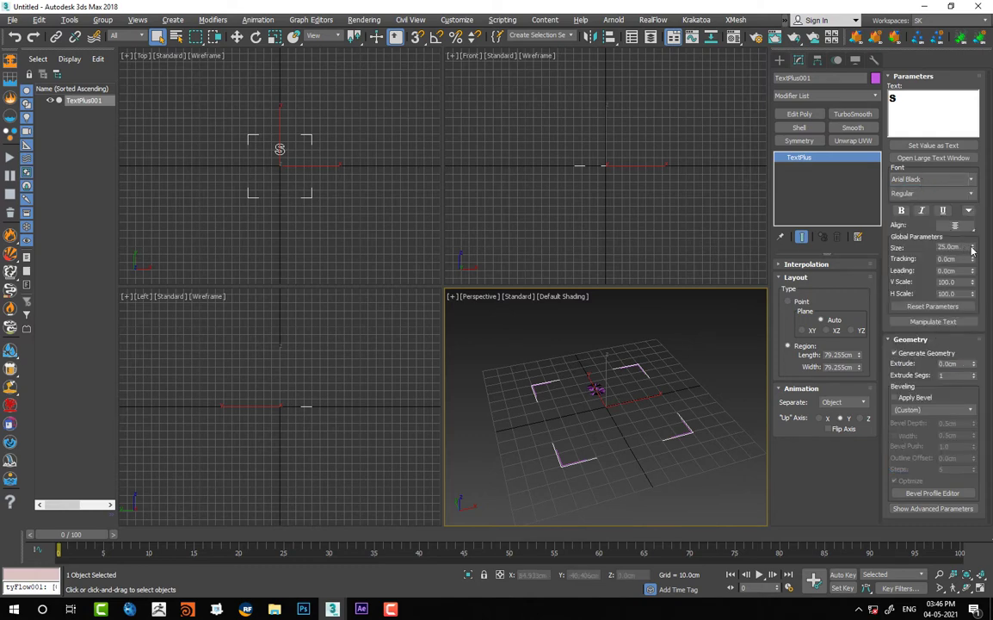
# Set the text size to about 63.25 cm and the region's length to about 105.4 cm.
pyautogui.moveTo(973, 248); pyautogui.dragTo(966, 157)
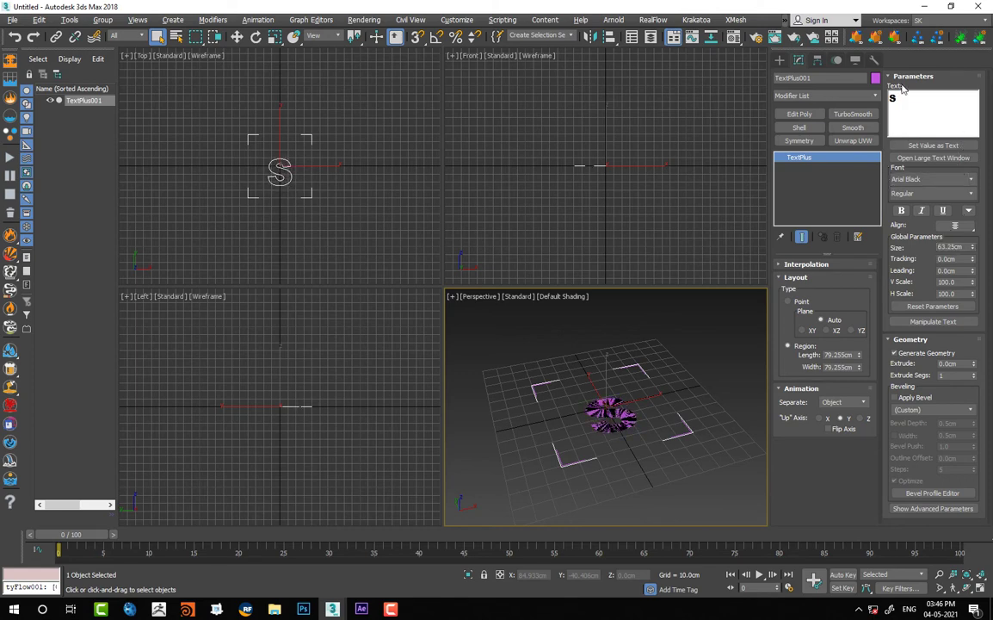
pyautogui.moveTo(858, 354); pyautogui.dragTo(854, 334)
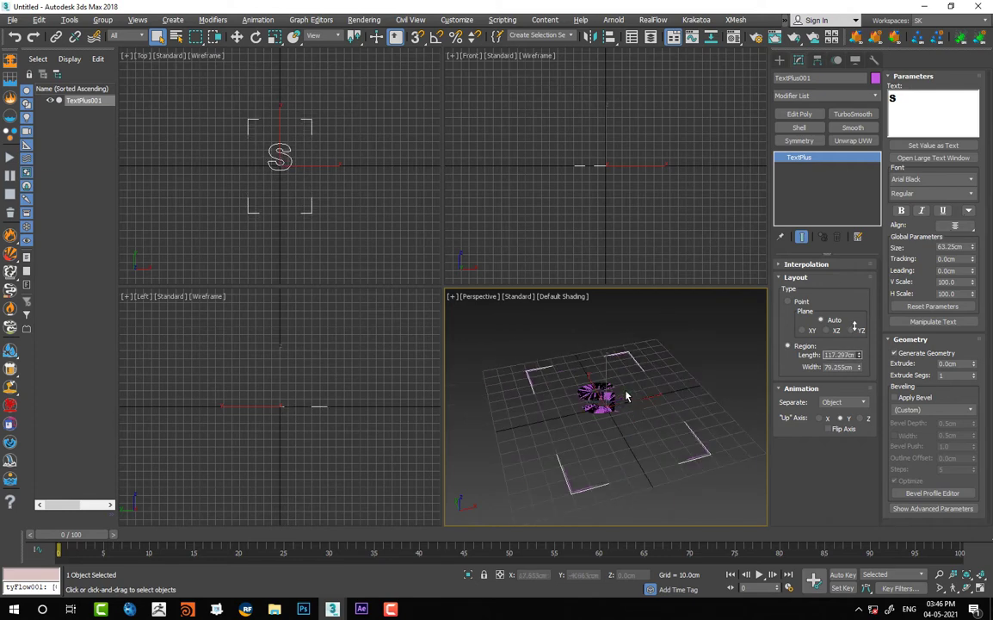
pyautogui.scroll(5, 619, 430)
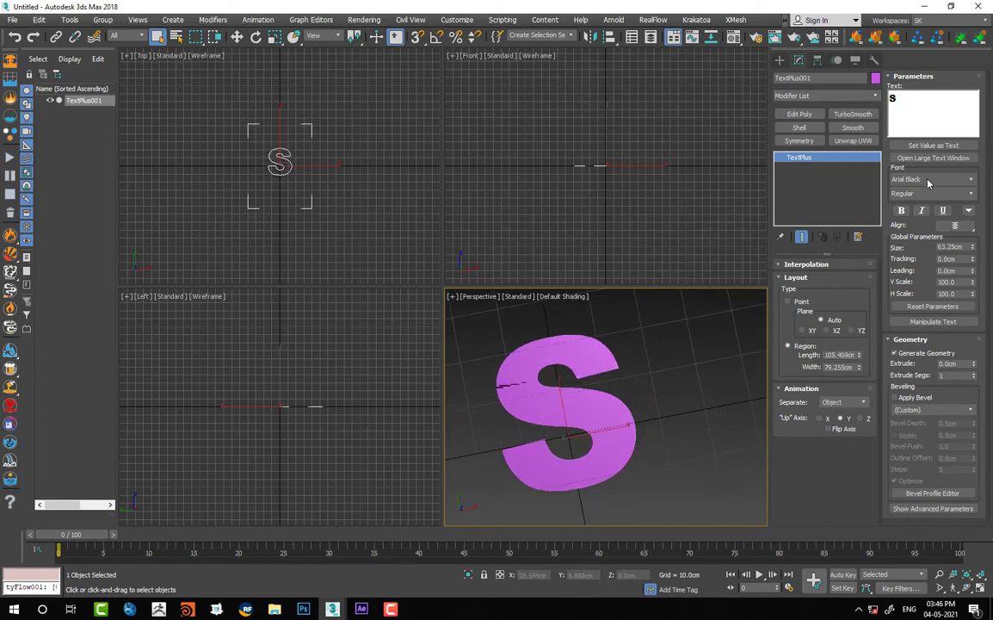
# Try out several fonts on the letter S and settle on Avenir Black.
pyautogui.click(928, 180)
pyautogui.click(909, 100)
pyautogui.moveTo(909, 101); pyautogui.dragTo(882, 101)
pyautogui.click(912, 183)
pyautogui.click(911, 184)
pyautogui.scroll(-6, 910, 182)
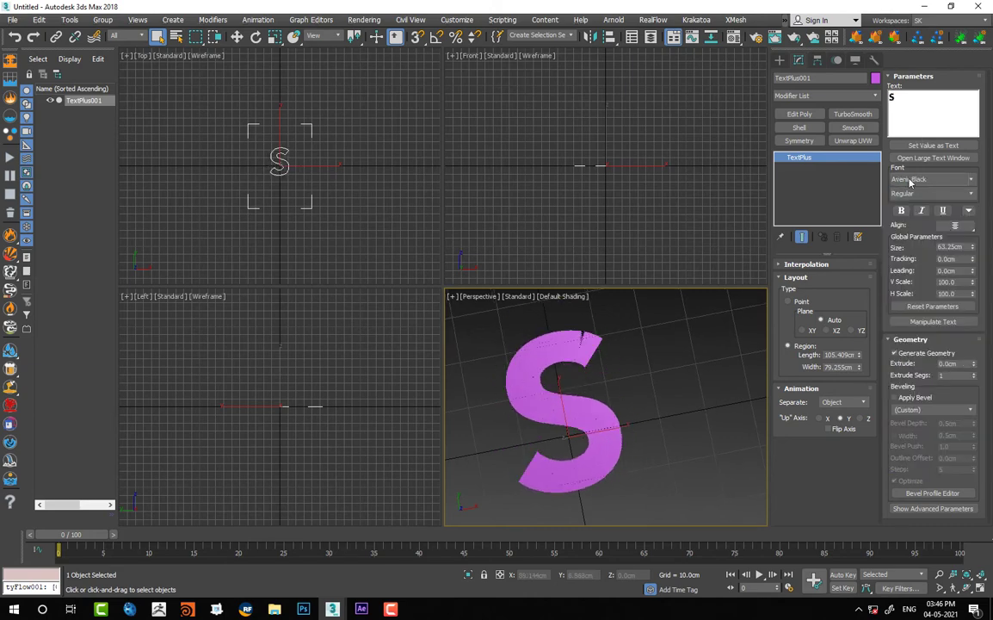
pyautogui.scroll(-4, 908, 183)
pyautogui.press('Down')
pyautogui.press('Down')
pyautogui.press('Down')
pyautogui.press('Down')
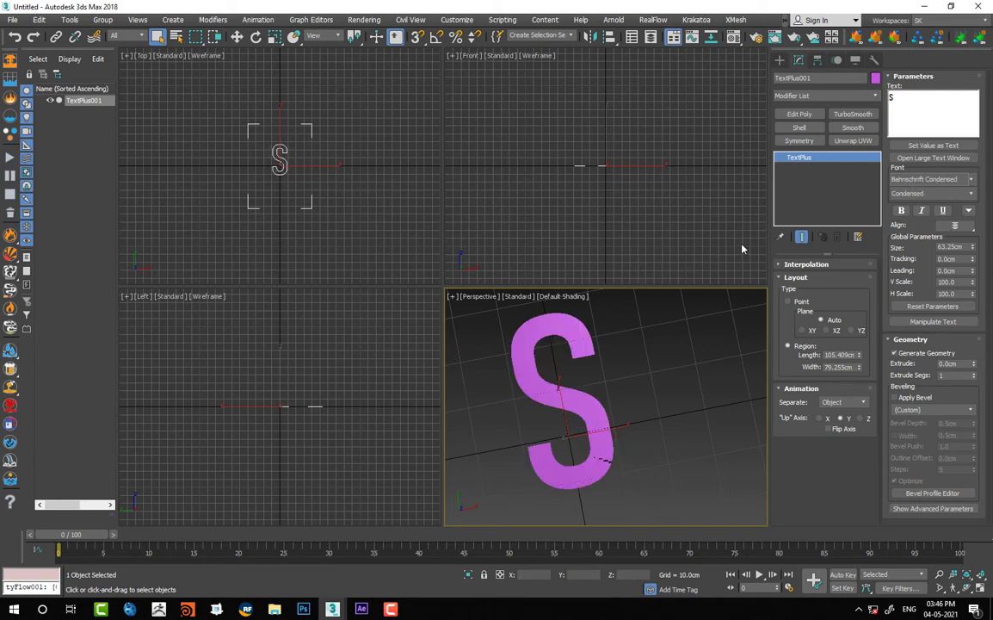
pyautogui.press('Down')
pyautogui.press('Down')
pyautogui.press('Down')
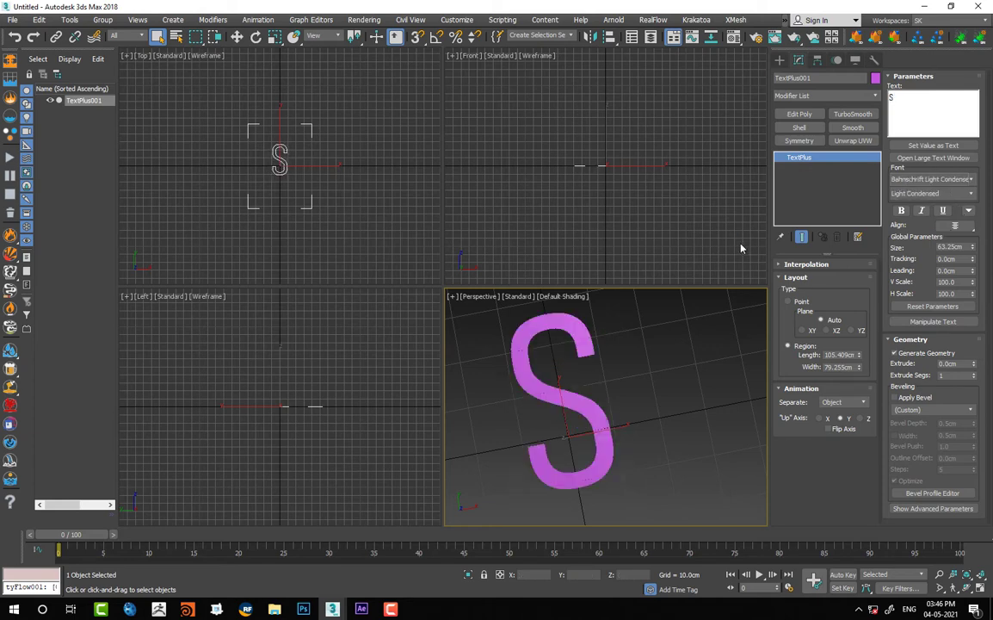
pyautogui.press('Down')
pyautogui.press('Down')
pyautogui.press('Down')
pyautogui.press('Down')
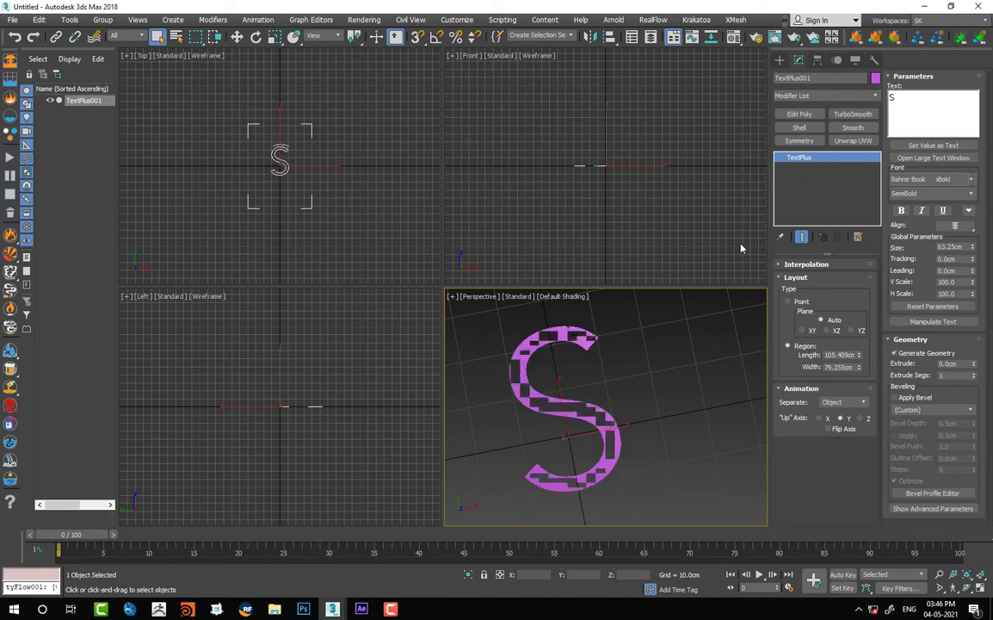
pyautogui.press('Up')
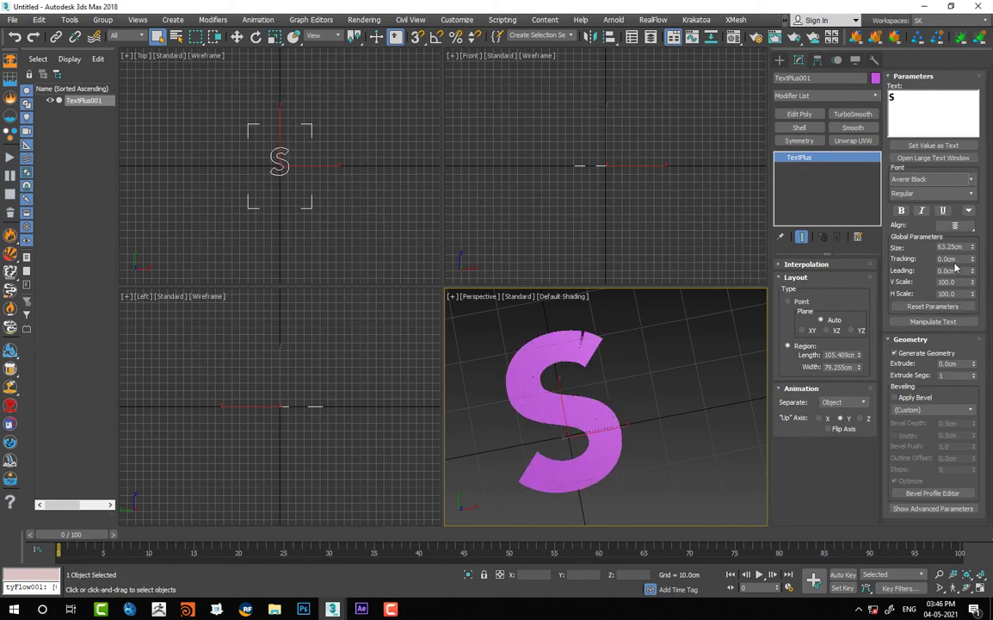
# Enlarge the text size to about 79.7 cm and move the letter along Y to about 8.33 cm.
pyautogui.moveTo(971, 252); pyautogui.dragTo(959, 245)
pyautogui.rightClick(535, 387)
pyautogui.click(554, 389)
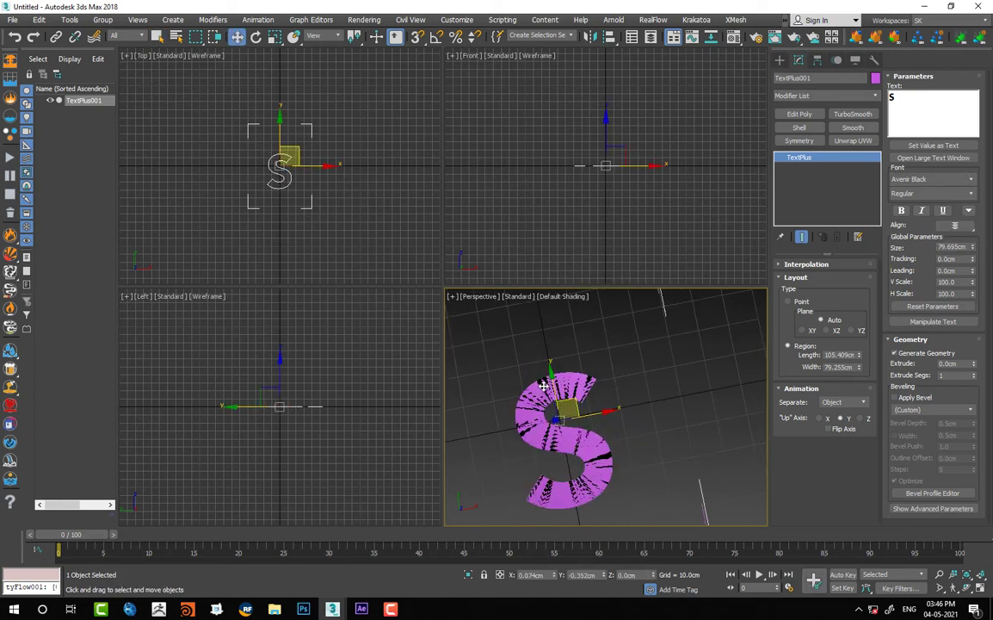
pyautogui.moveTo(554, 387); pyautogui.dragTo(548, 359)
pyautogui.hotkey('ctrl', 'z')
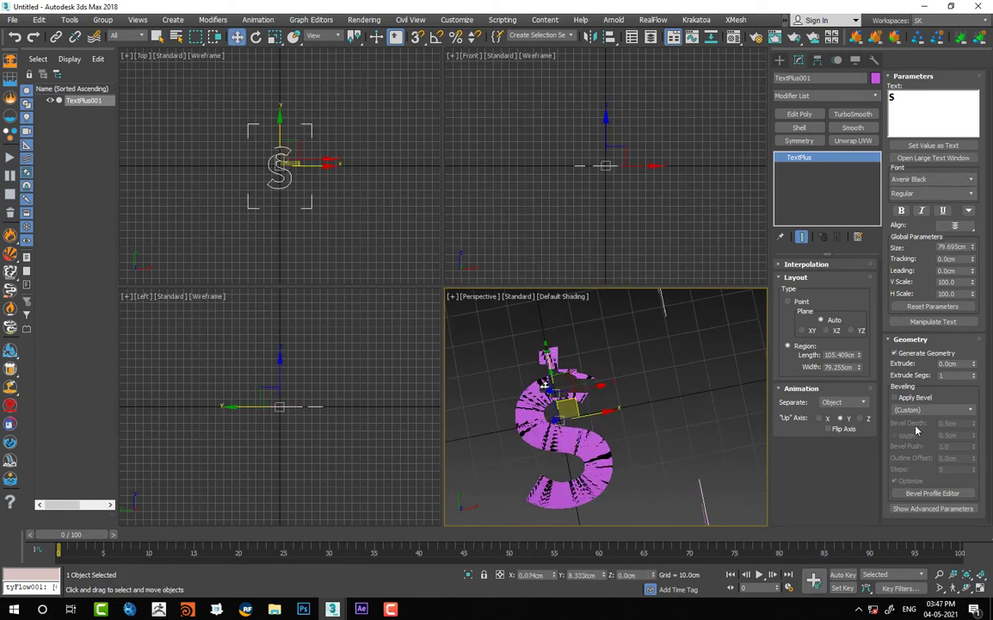
# Extrude the letter about 6.06 cm and apply a bevel to it.
pyautogui.moveTo(975, 363); pyautogui.dragTo(967, 336)
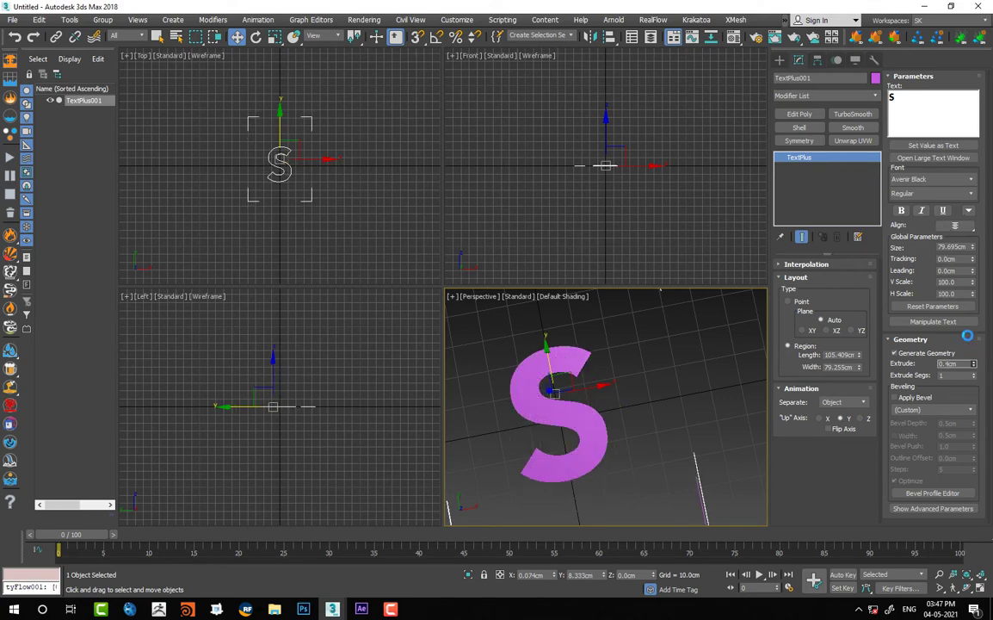
pyautogui.keyDown('alt'); pyautogui.moveTo(551, 498); pyautogui.dragTo(762, 379, button='middle'); pyautogui.keyUp('alt')
pyautogui.hotkey('alt', 'w')
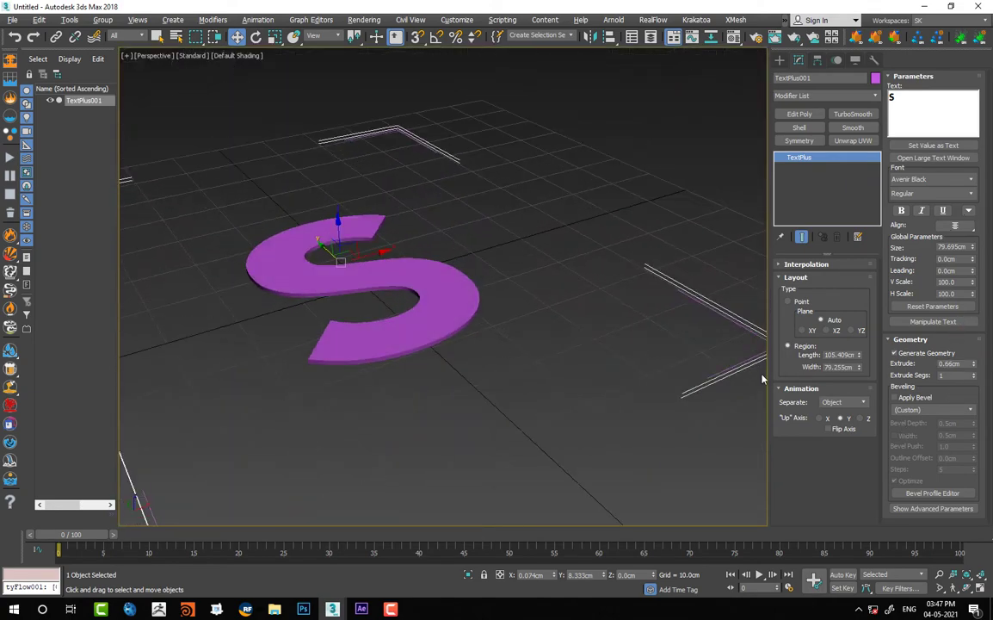
pyautogui.moveTo(975, 366); pyautogui.dragTo(959, 392)
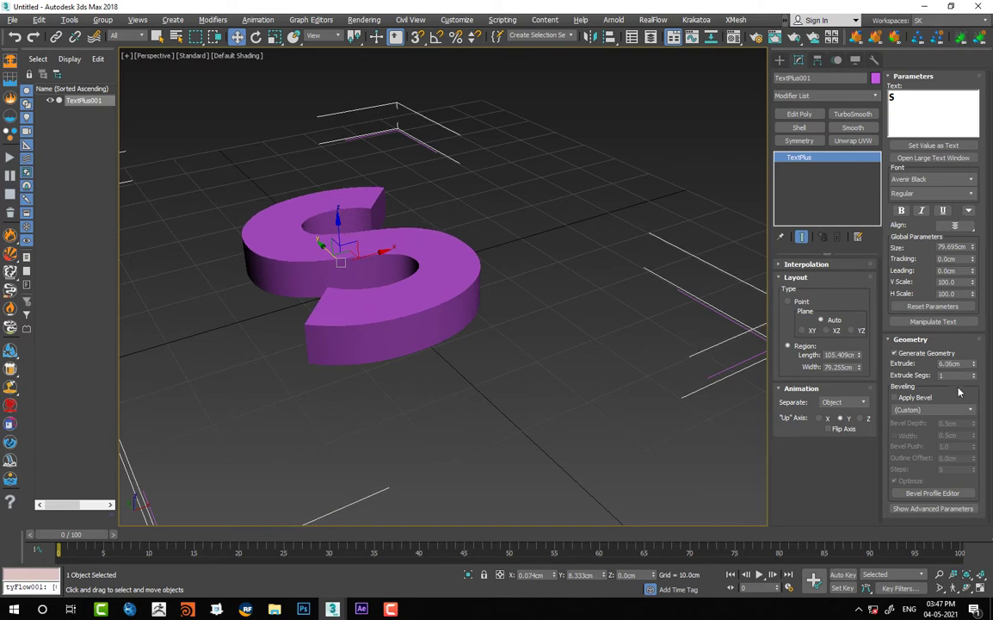
pyautogui.click(903, 399)
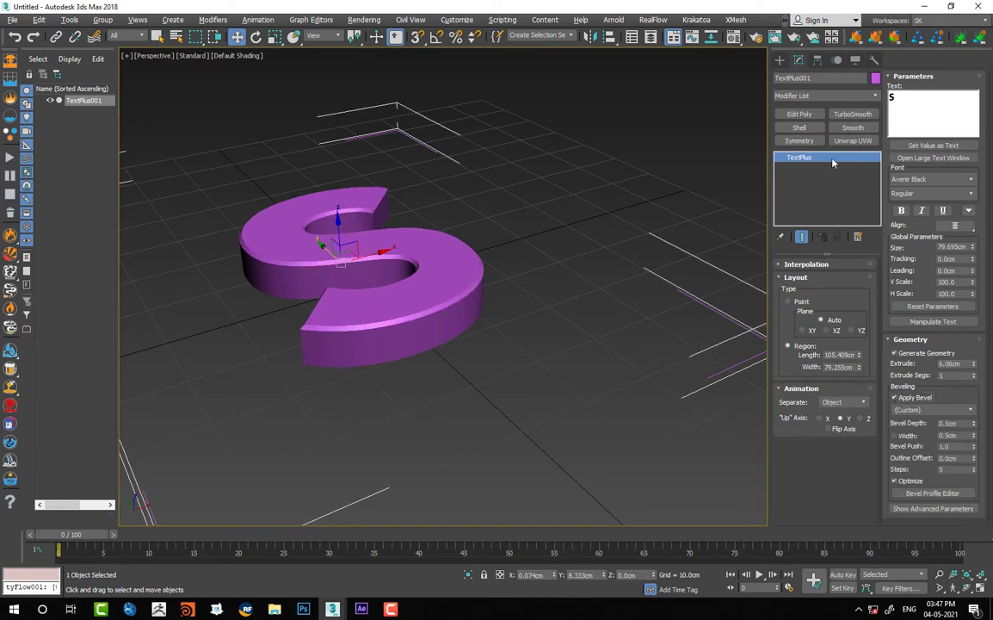
# Add a Symmetry modifier to the letter with Z as the mirror axis.
pyautogui.click(800, 142)
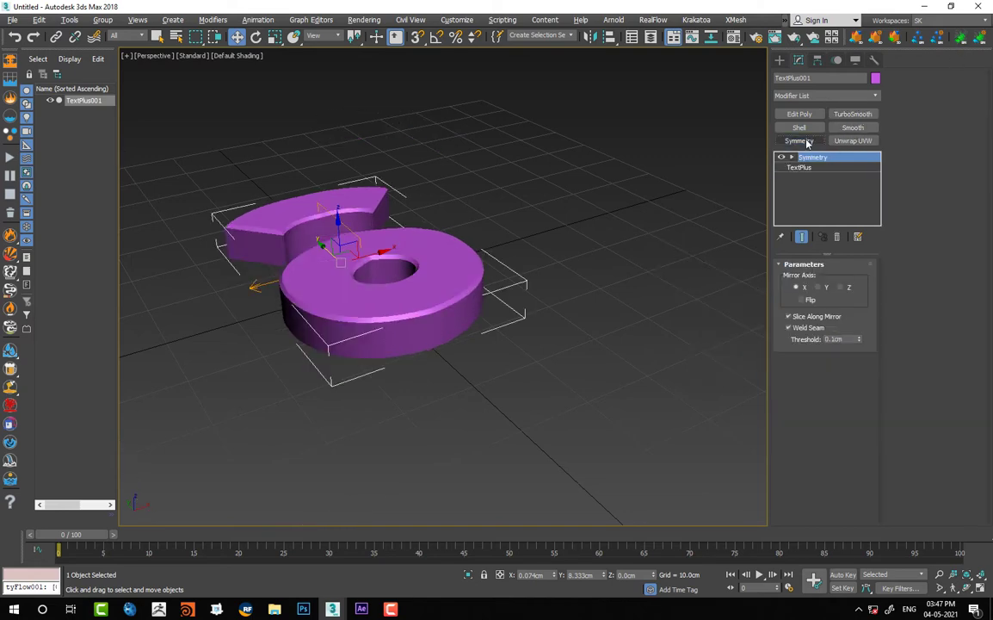
pyautogui.click(841, 288)
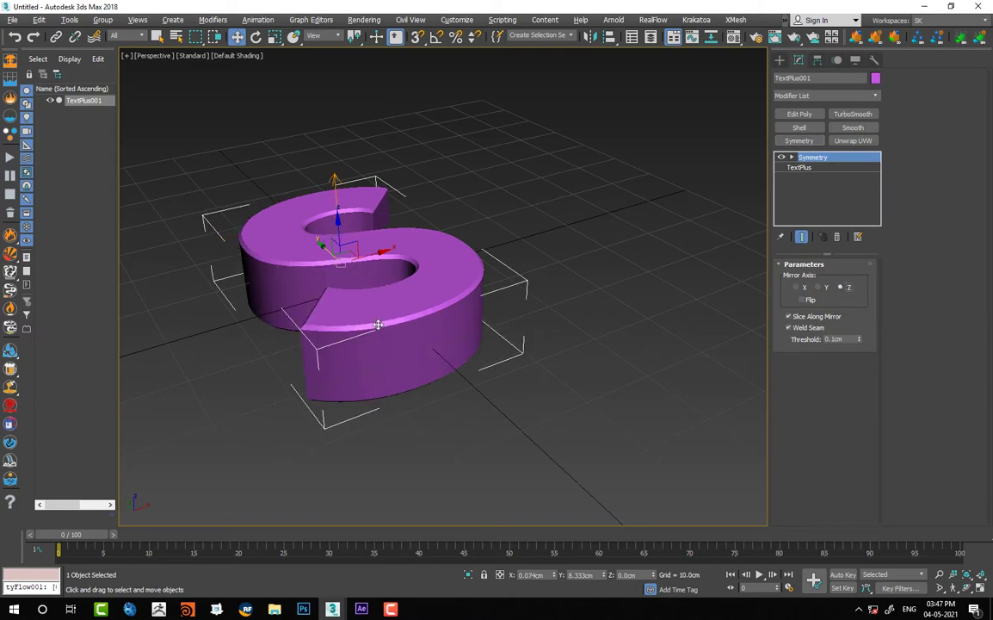
pyautogui.keyDown('alt'); pyautogui.moveTo(377, 325); pyautogui.dragTo(444, 305, button='middle'); pyautogui.keyUp('alt')
pyautogui.press('l')
pyautogui.press('z')
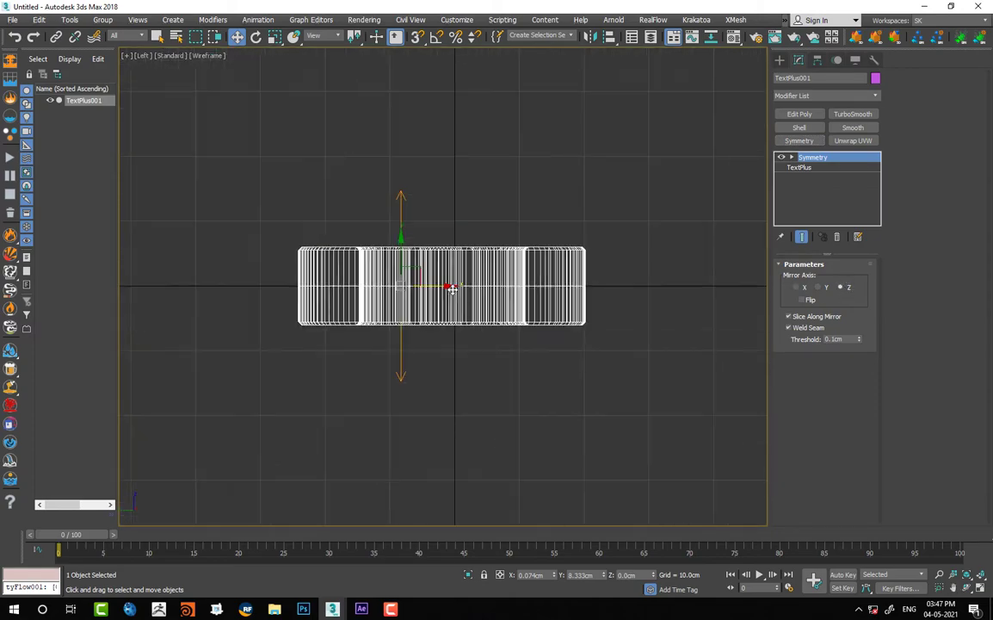
# Raise the letter to about Z 4.29 cm and shift the Symmetry mirror up about 0.91 cm, so its base sits on the grid.
pyautogui.moveTo(402, 262); pyautogui.dragTo(399, 214)
pyautogui.click(791, 157)
pyautogui.click(807, 167)
pyautogui.scroll(4, 372, 261)
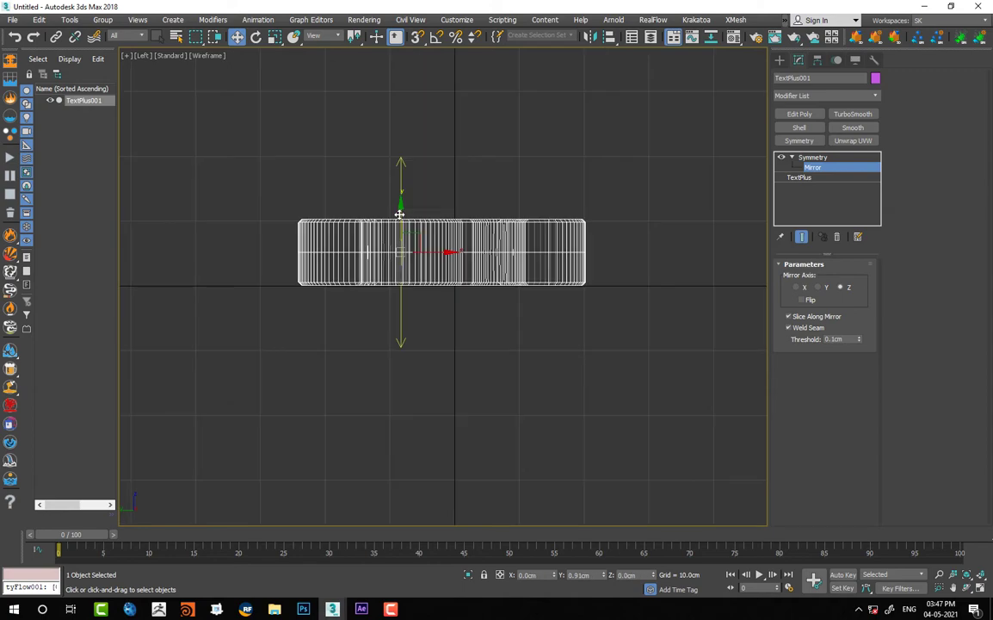
pyautogui.click(798, 159)
pyautogui.click(792, 157)
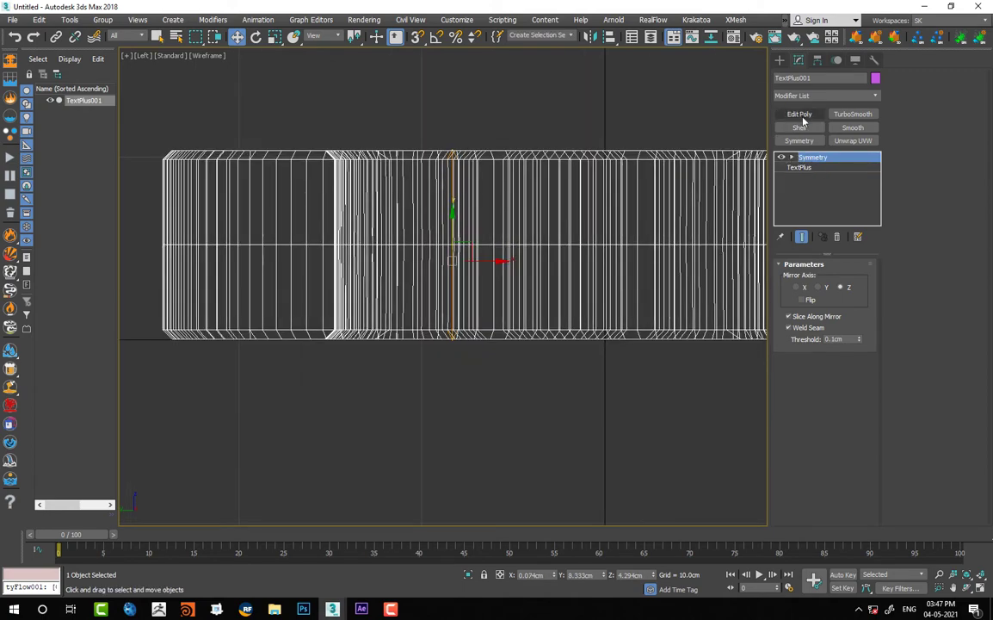
# Add an Edit Poly modifier above Symmetry and deselect the letter.
pyautogui.click(800, 114)
pyautogui.scroll(-5, 490, 301)
pyautogui.press('p')
pyautogui.moveTo(508, 270)
pyautogui.keyDown('alt'); pyautogui.mouseDown(button='middle')
pyautogui.moveTo(432, 305)
pyautogui.moveTo(406, 369)
pyautogui.moveTo(436, 290)
pyautogui.moveTo(441, 323)
pyautogui.moveTo(461, 284)
pyautogui.moveTo(505, 290)
pyautogui.moveTo(436, 297)
pyautogui.moveTo(482, 258)
pyautogui.mouseUp(button='middle'); pyautogui.keyUp('alt')
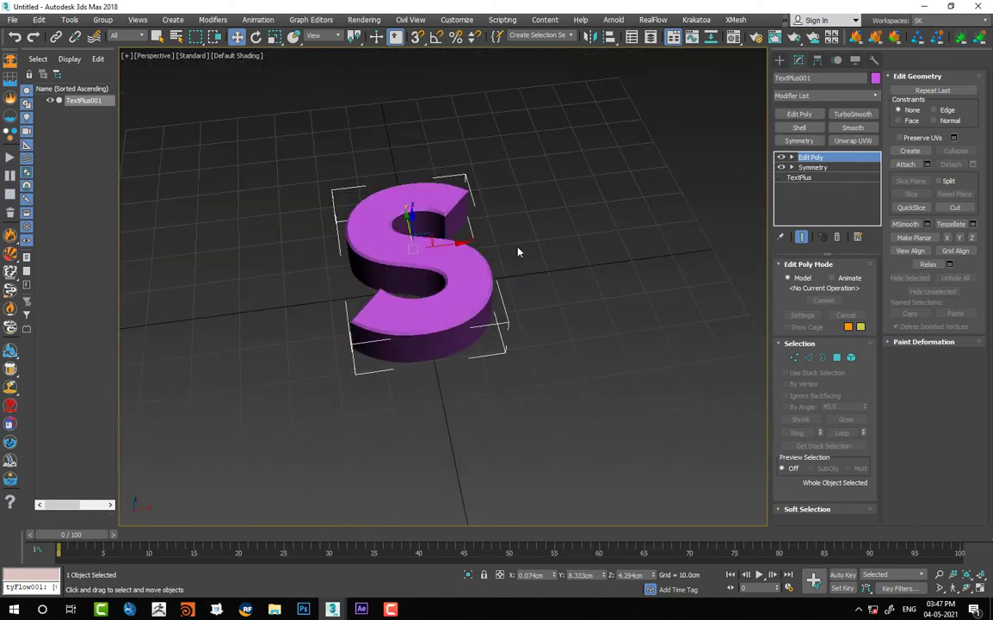
pyautogui.click(707, 147)
# Create a plane beneath the letter that covers the whole grid.
pyautogui.scroll(-5, 428, 261)
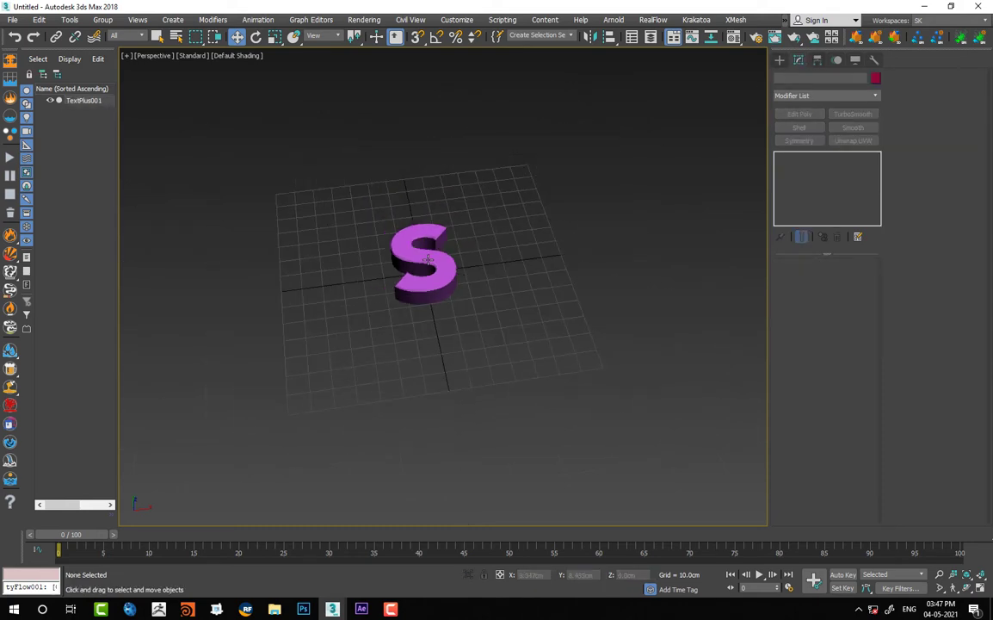
pyautogui.keyDown('alt'); pyautogui.moveTo(444, 256); pyautogui.dragTo(442, 288, button='middle'); pyautogui.keyUp('alt')
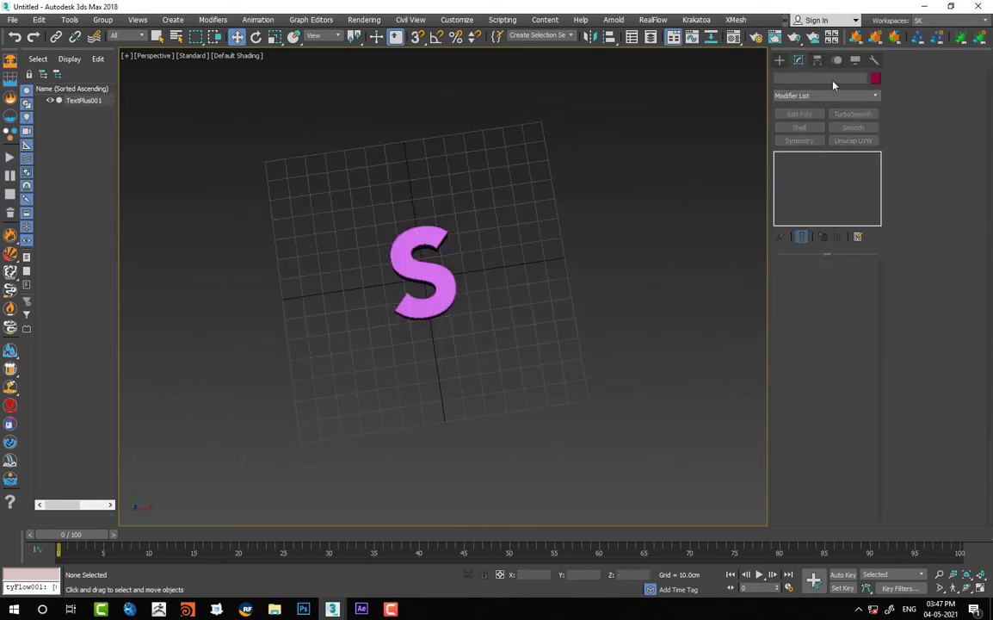
pyautogui.click(780, 61)
pyautogui.click(847, 182)
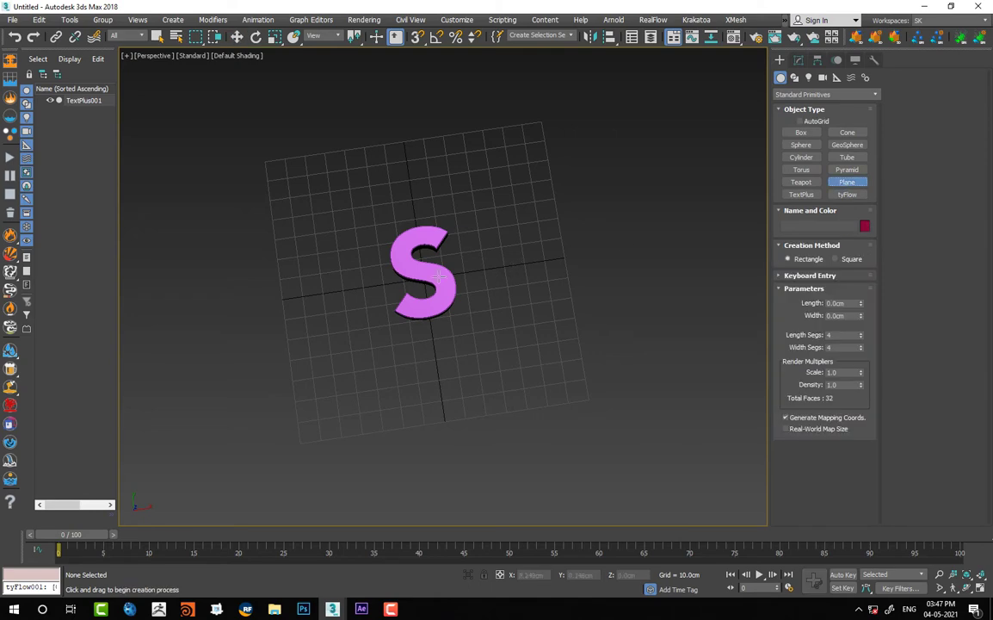
pyautogui.moveTo(448, 289); pyautogui.dragTo(586, 351)
pyautogui.press('w')
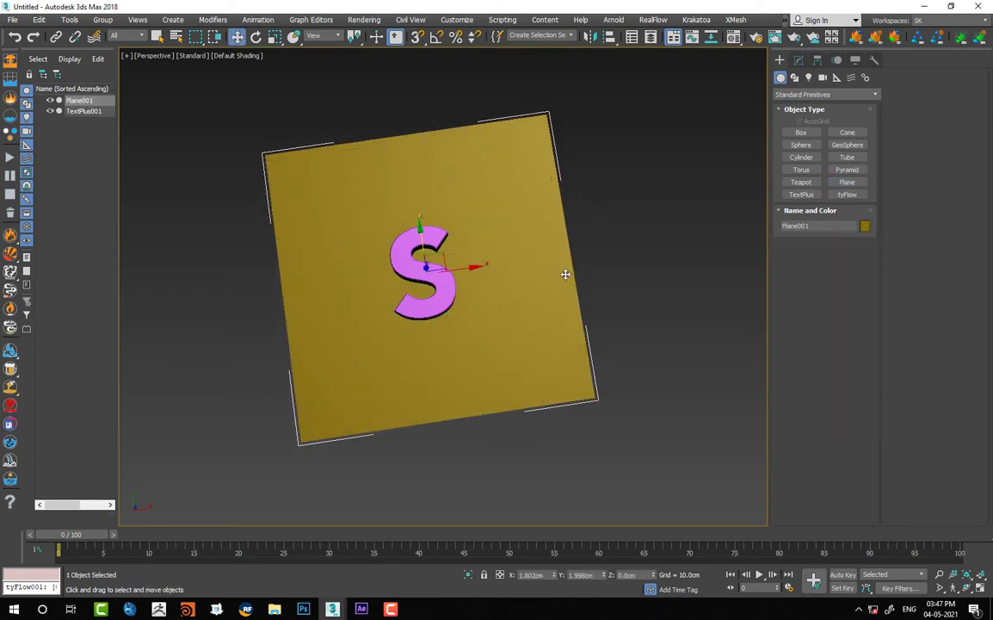
# Change the plane's object colour to grey.
pyautogui.click(865, 227)
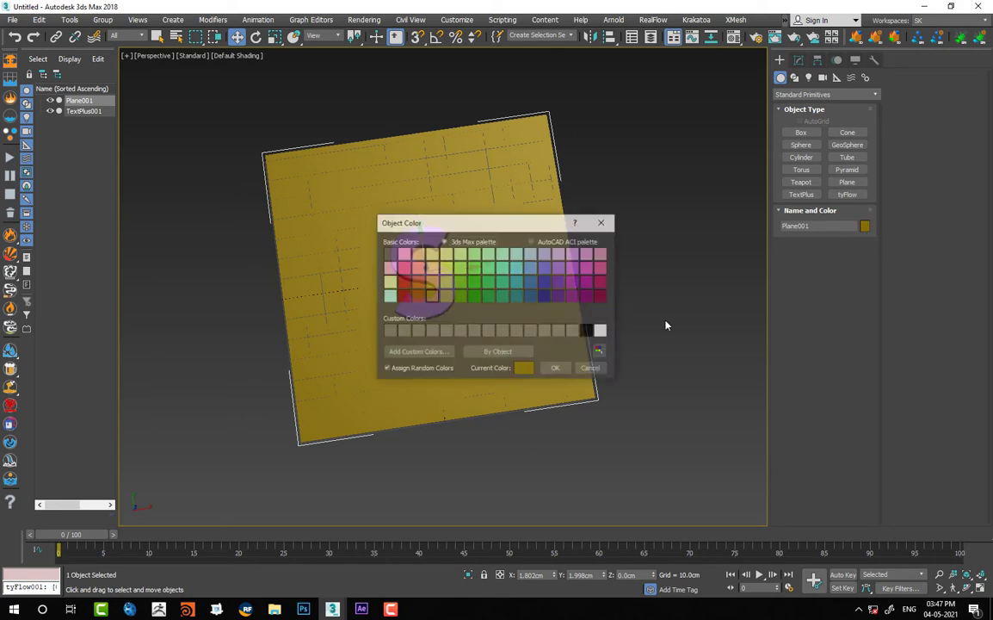
pyautogui.click(545, 332)
pyautogui.click(556, 368)
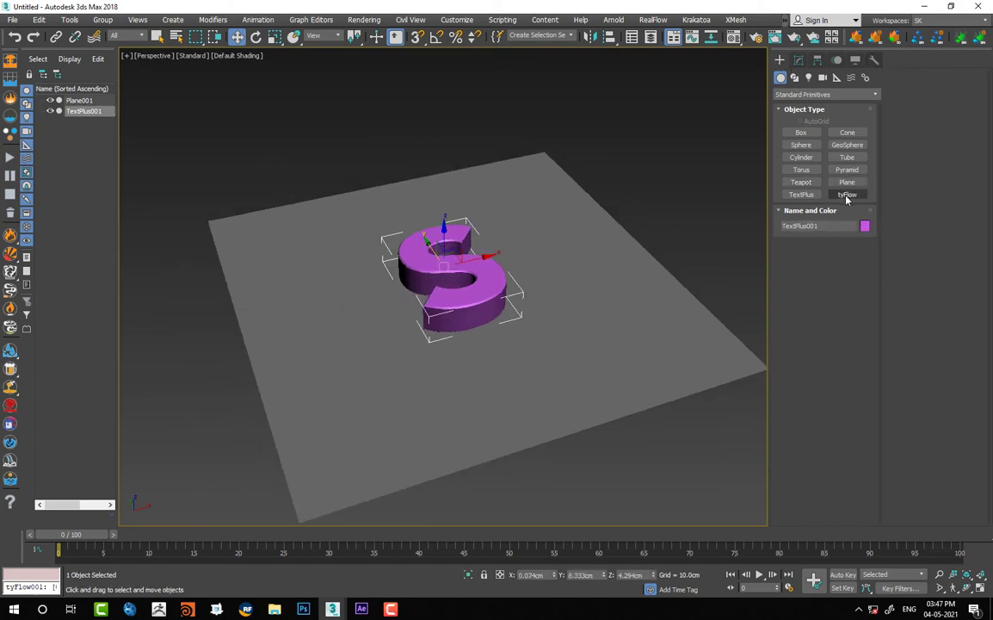
# Create a tyFlow object beside the plane's corner, at about X -71.5 cm, Y 37.9 cm.
pyautogui.click(848, 194)
pyautogui.click(218, 274)
pyautogui.rightClick(218, 275)
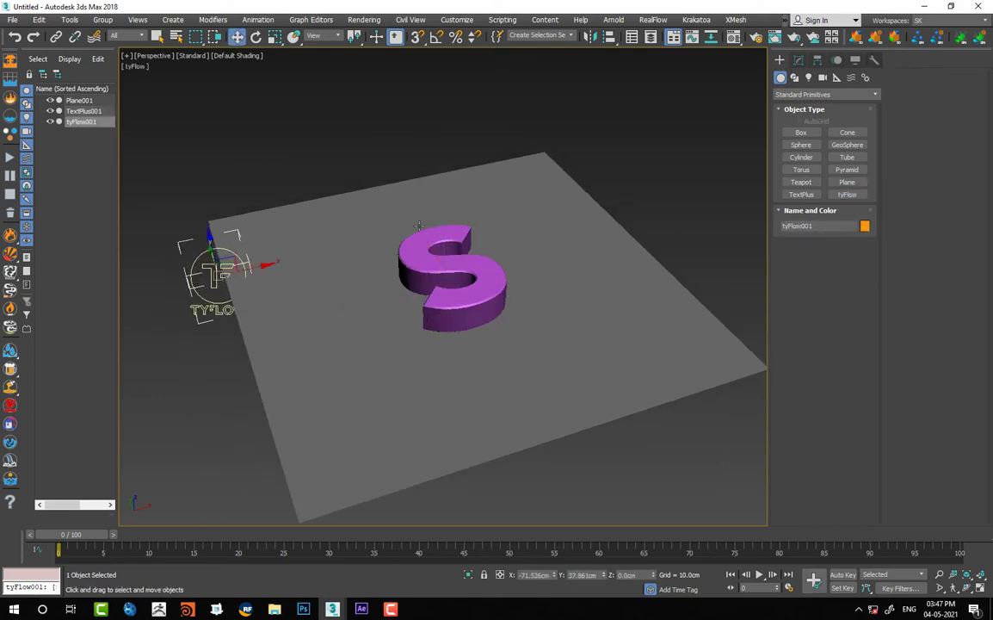
# Open the tyFlow editor and add a new event with a Birth Objects operator.
pyautogui.click(798, 61)
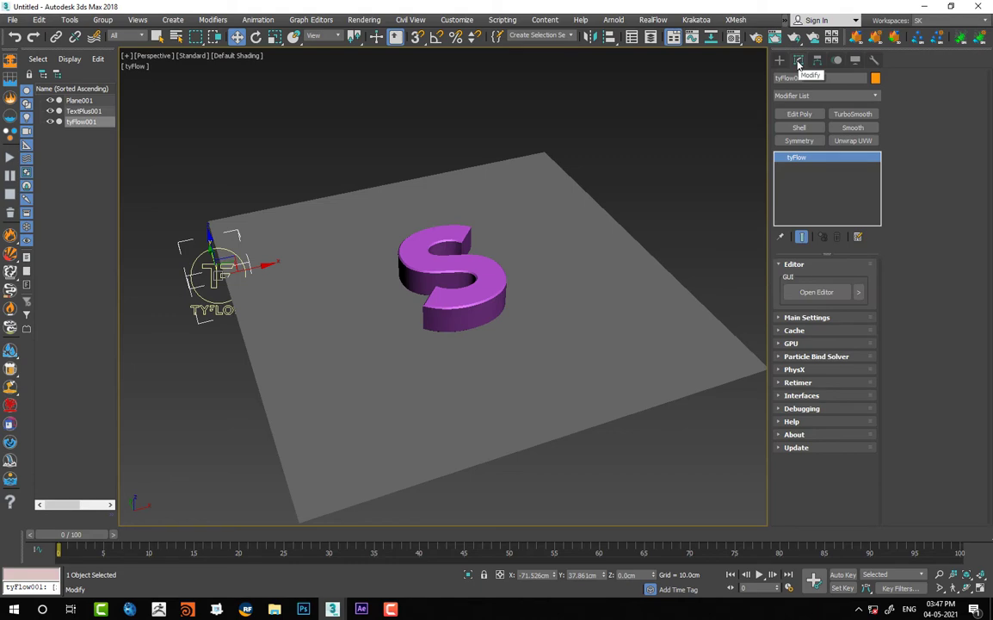
pyautogui.click(809, 293)
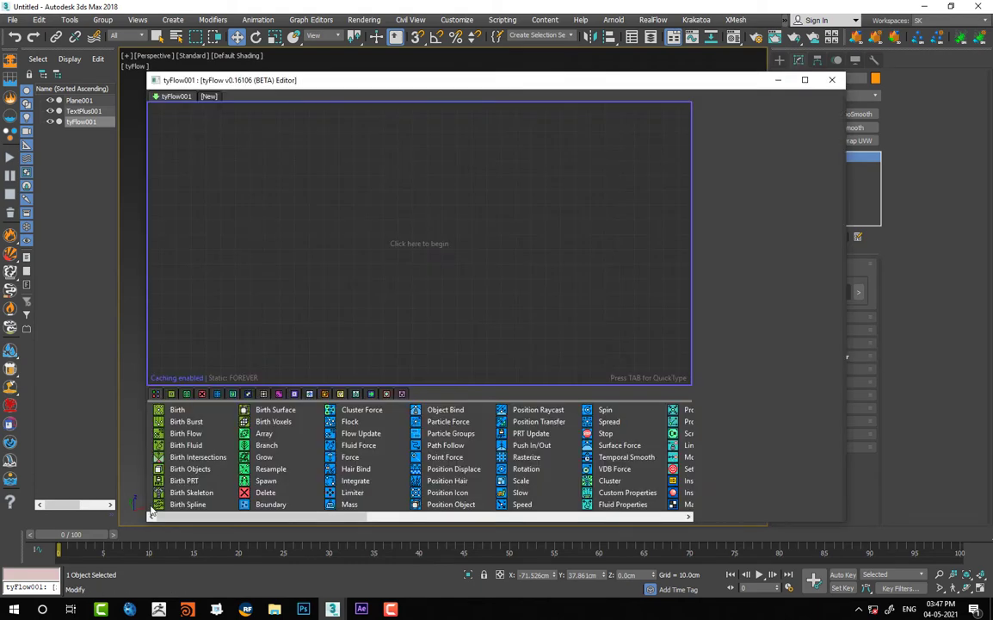
pyautogui.moveTo(193, 468); pyautogui.dragTo(223, 155)
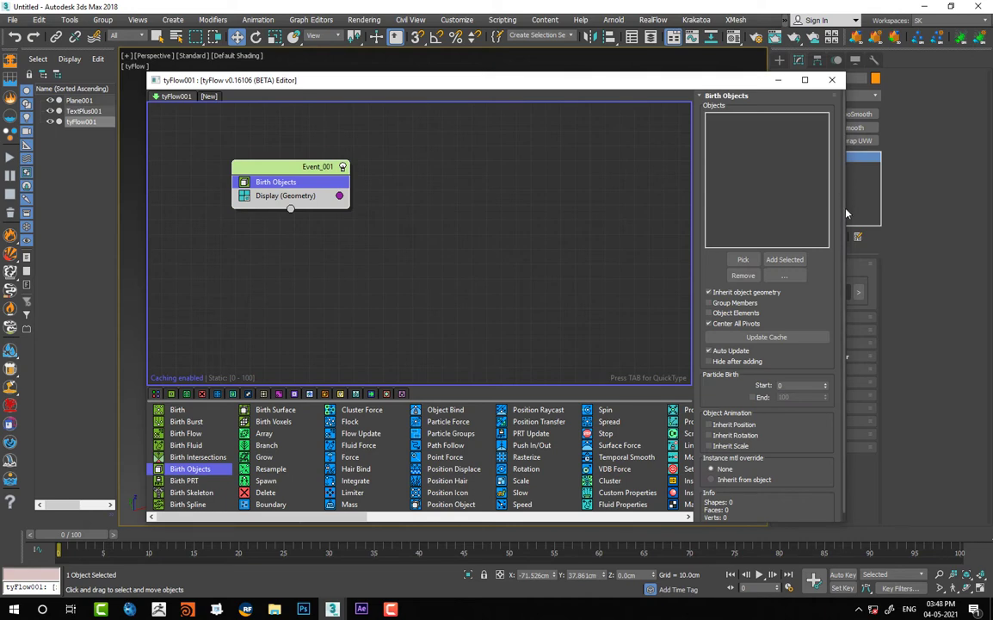
pyautogui.moveTo(829, 214); pyautogui.dragTo(456, 213)
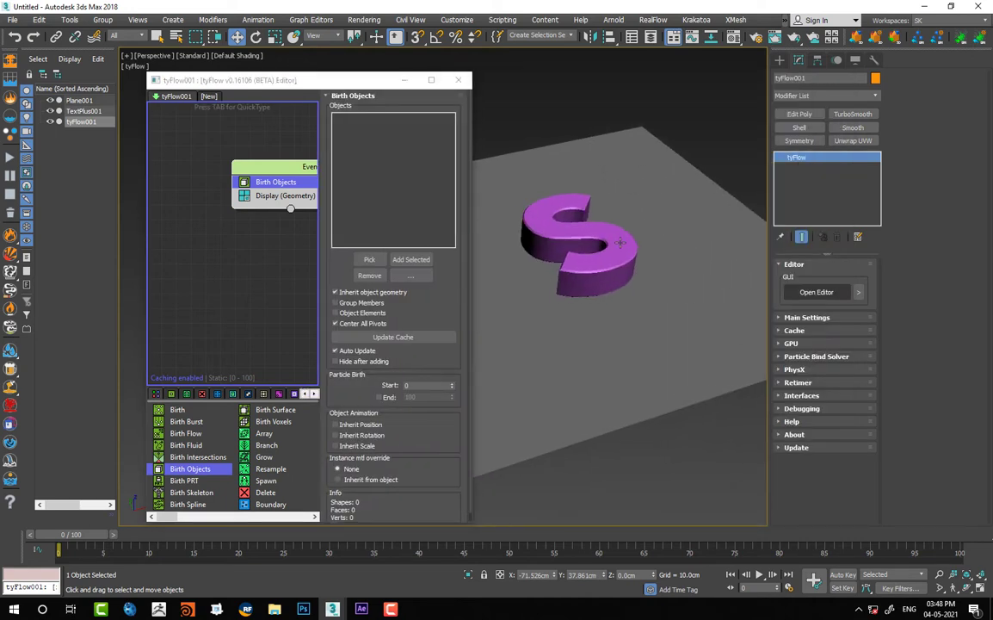
# Raise the letter S high above the plane, to about Z 73.25 cm.
pyautogui.click(613, 232)
pyautogui.keyDown('alt'); pyautogui.moveTo(613, 232); pyautogui.dragTo(577, 207, button='middle'); pyautogui.keyUp('alt')
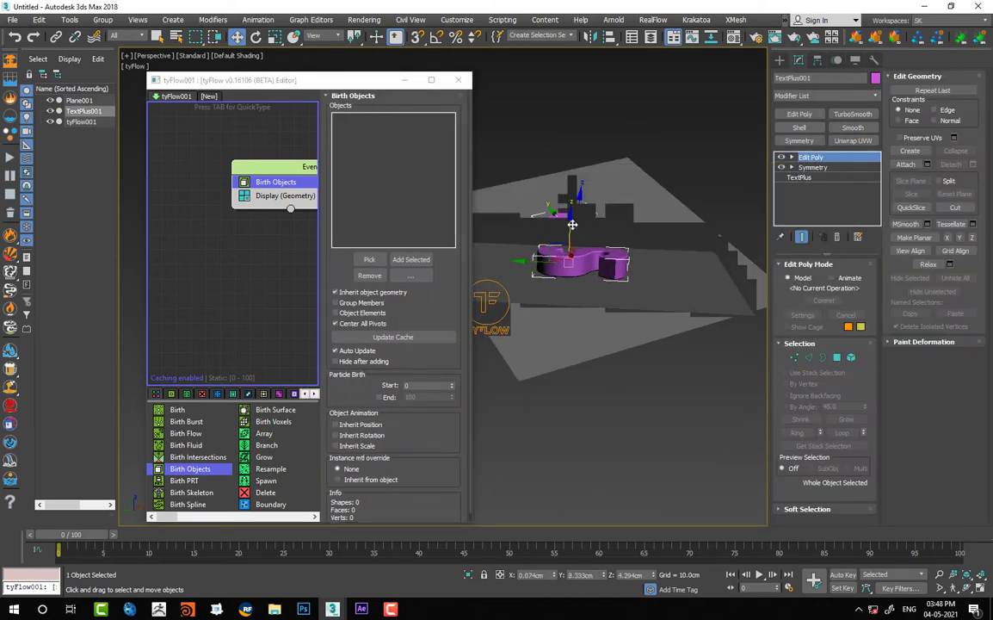
pyautogui.moveTo(572, 224); pyautogui.dragTo(580, 102)
pyautogui.keyDown('shift'); pyautogui.moveTo(580, 102); pyautogui.dragTo(574, 89); pyautogui.keyUp('shift')
pyautogui.keyDown('alt'); pyautogui.moveTo(574, 90); pyautogui.dragTo(621, 195, button='middle'); pyautogui.keyUp('alt')
pyautogui.scroll(2, 621, 195)
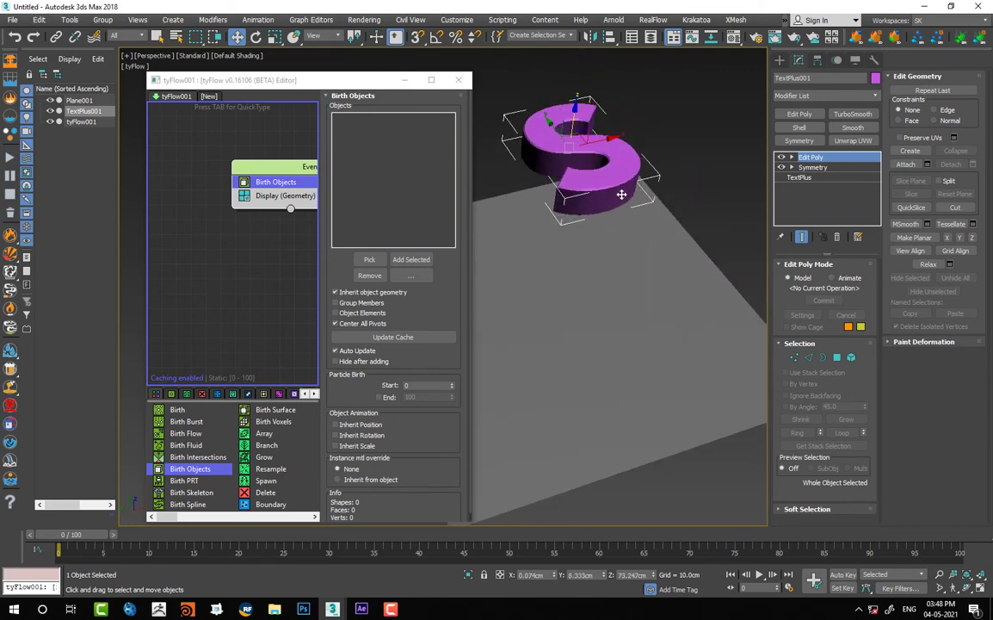
# Assign the letter TextPlus001 to the Birth Objects operator and hide the original letter.
pyautogui.click(370, 259)
pyautogui.click(561, 122)
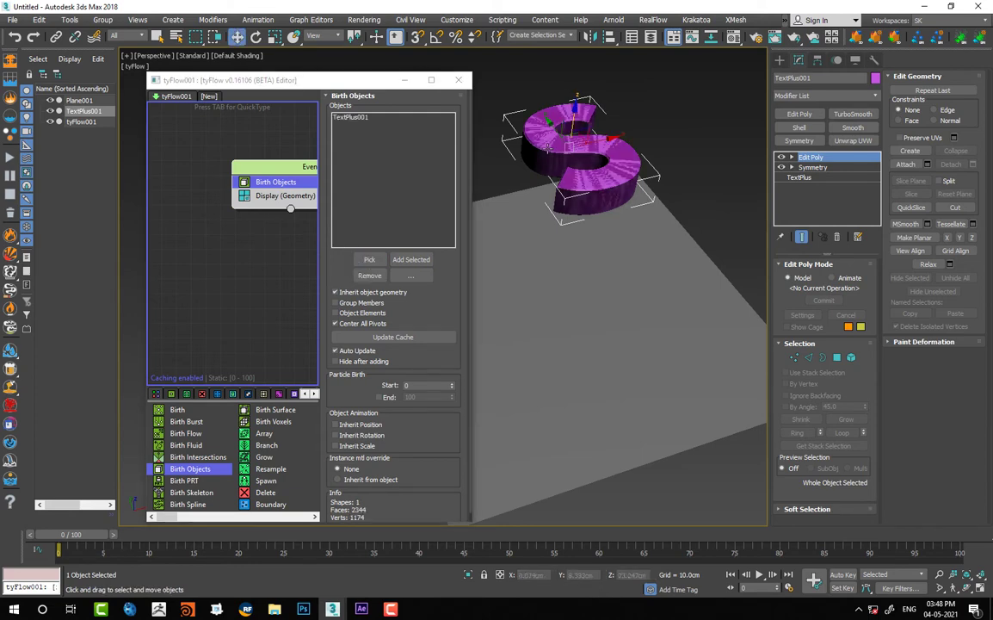
pyautogui.click(50, 111)
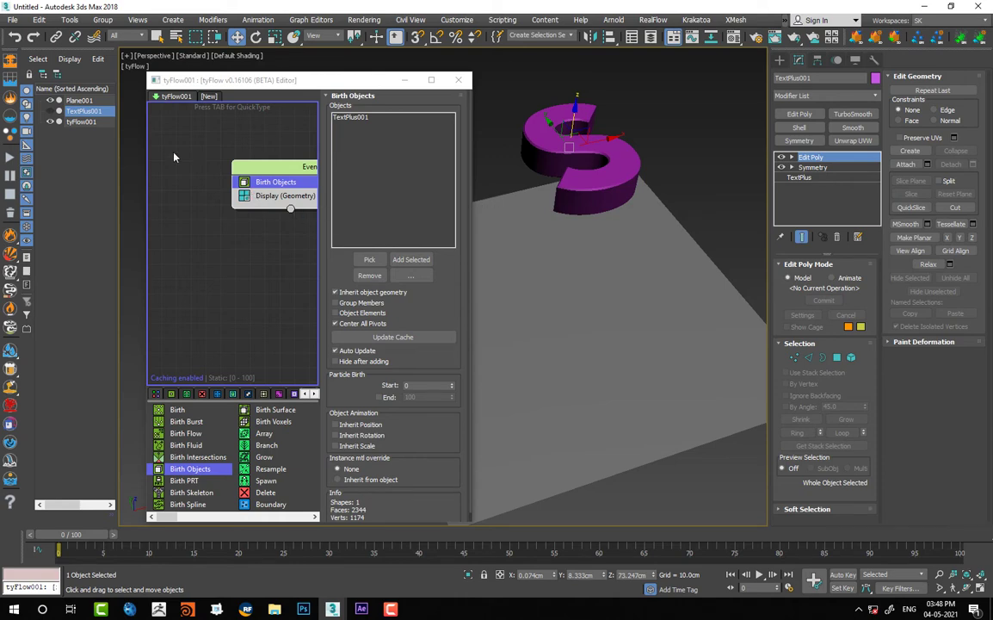
# Inspect the flow's copy of the letter by toggling the flow's visibility and the edged-faces display.
pyautogui.click(50, 121)
pyautogui.click(50, 121)
pyautogui.moveTo(259, 250); pyautogui.dragTo(175, 249, button='middle')
pyautogui.click(617, 146)
pyautogui.press('F4')
pyautogui.press('F4')
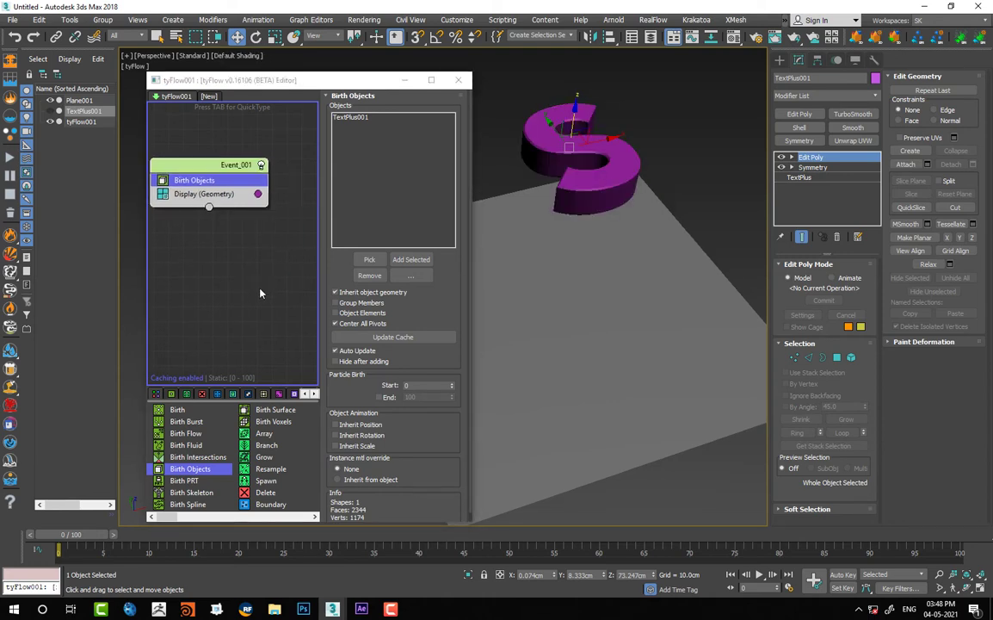
# Add a Subdivide operator to the event between Birth Objects and Display.
pyautogui.scroll(-4, 279, 424)
pyautogui.scroll(4, 277, 426)
pyautogui.scroll(-1, 270, 469)
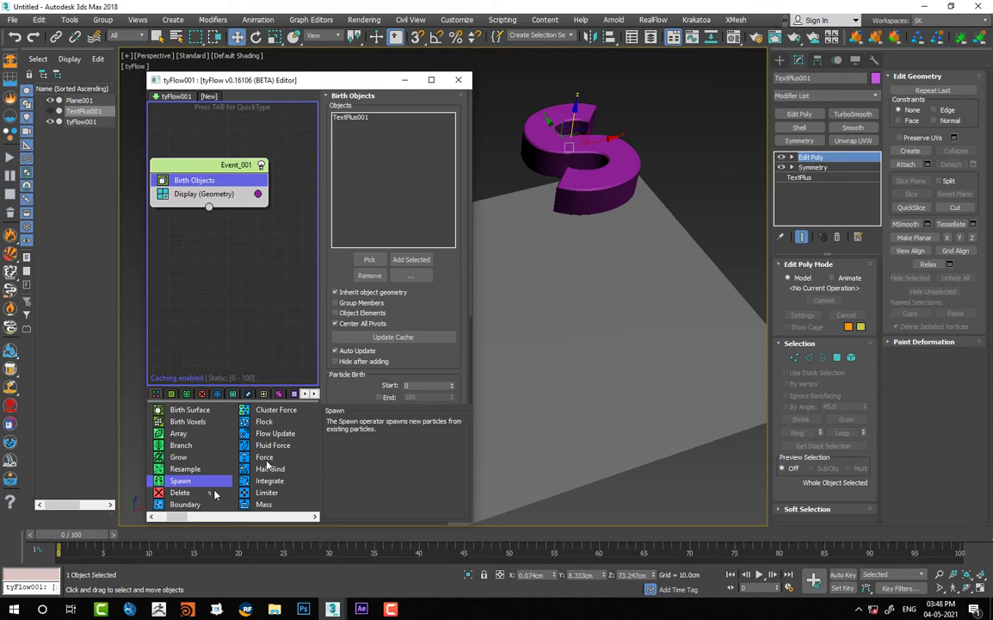
pyautogui.scroll(-3, 217, 495)
pyautogui.scroll(1, 215, 492)
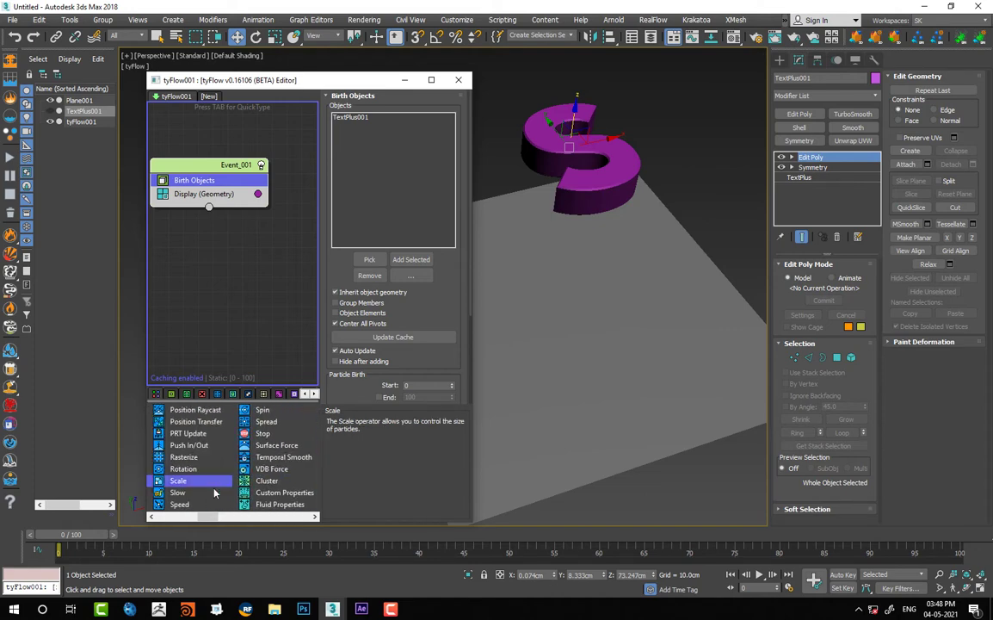
pyautogui.moveTo(485, 471); pyautogui.dragTo(601, 470)
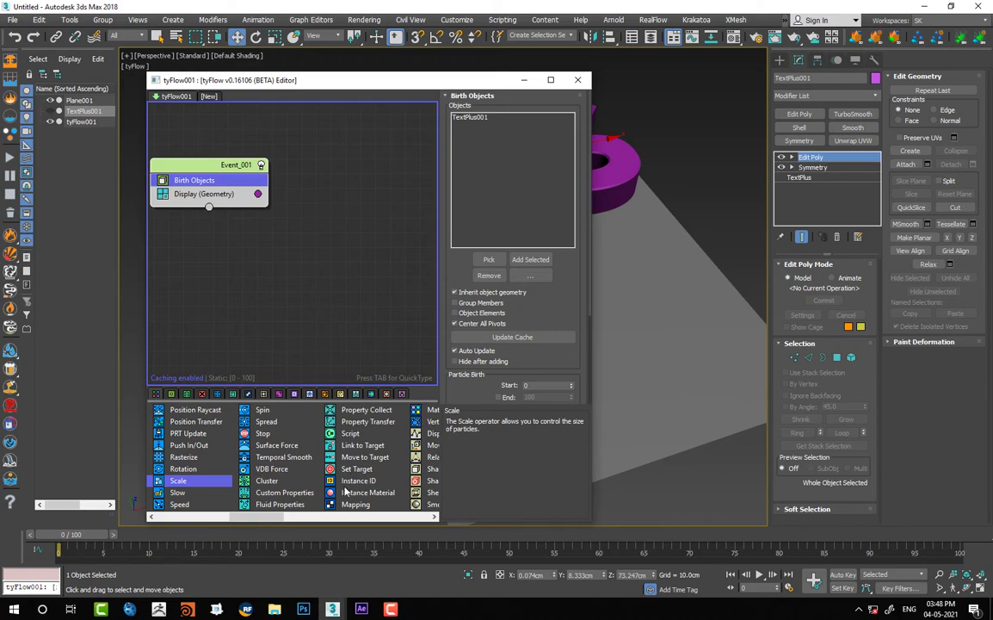
pyautogui.scroll(2, 344, 492)
pyautogui.scroll(-2, 345, 490)
pyautogui.scroll(2, 344, 484)
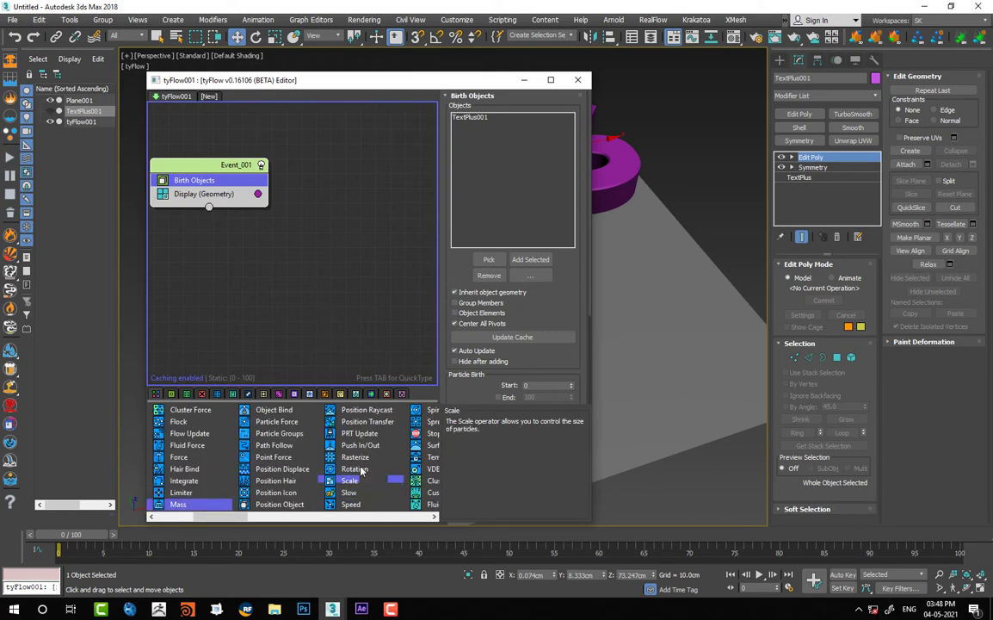
pyautogui.scroll(-3, 354, 473)
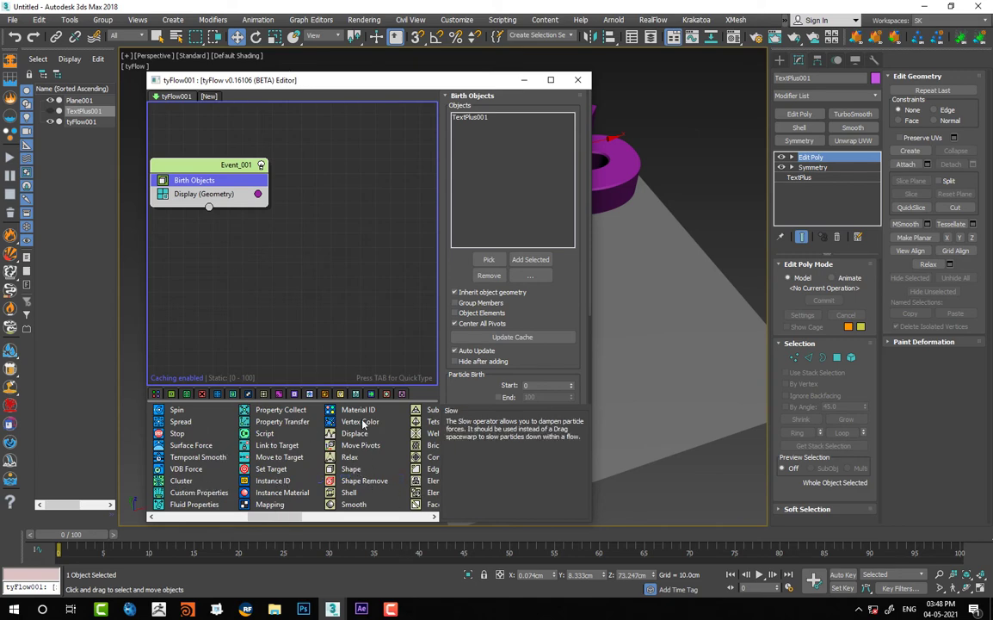
pyautogui.scroll(-1, 428, 413)
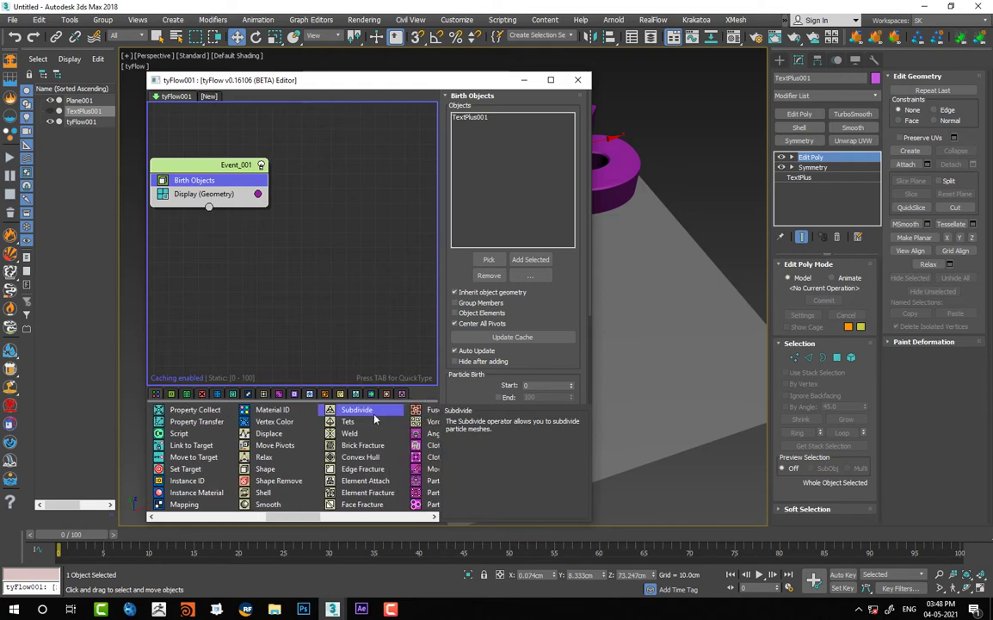
pyautogui.moveTo(361, 413); pyautogui.dragTo(224, 197)
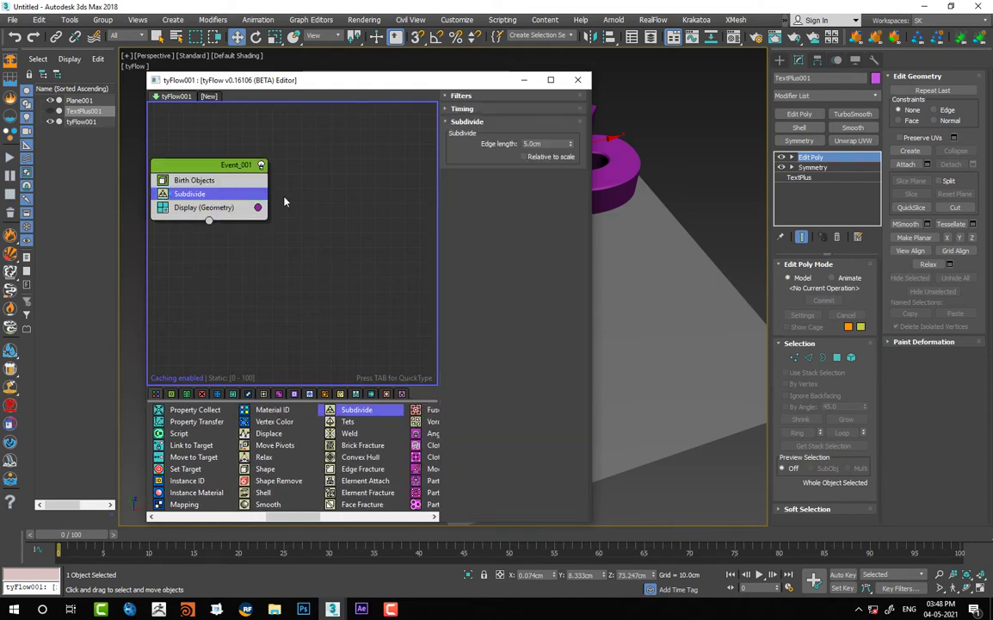
# Show edged faces in the viewport and set the Subdivide edge length to 2 cm.
pyautogui.moveTo(593, 208); pyautogui.dragTo(527, 207)
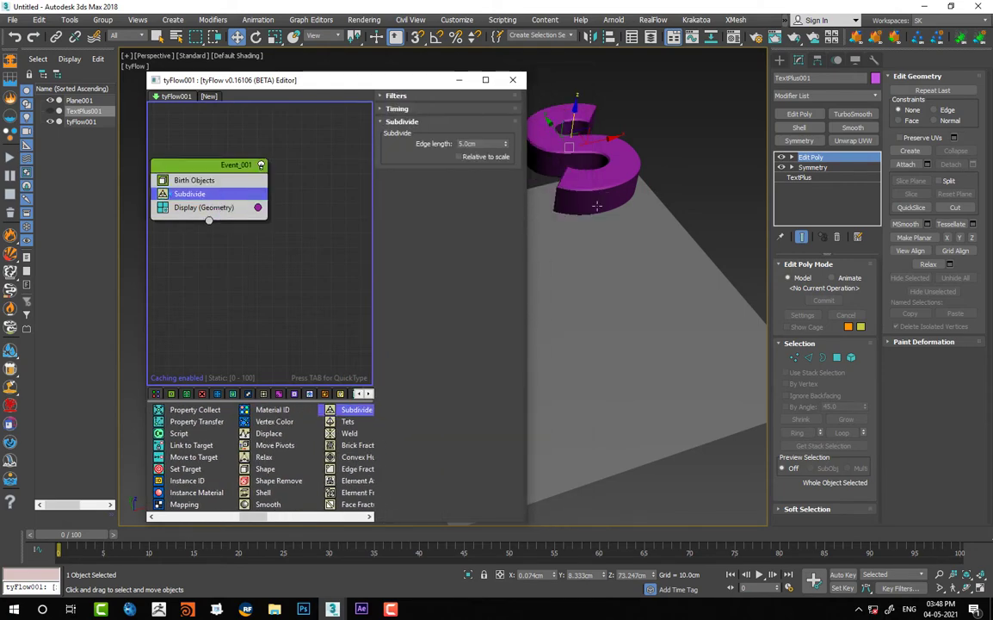
pyautogui.press('F4')
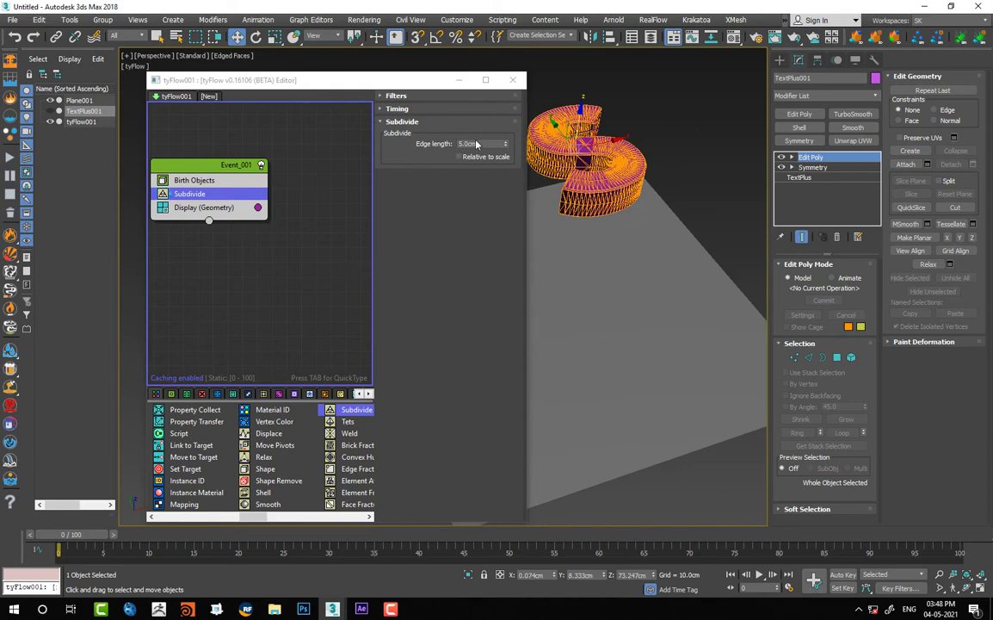
pyautogui.click(483, 143)
pyautogui.write('2')
pyautogui.press('Return')
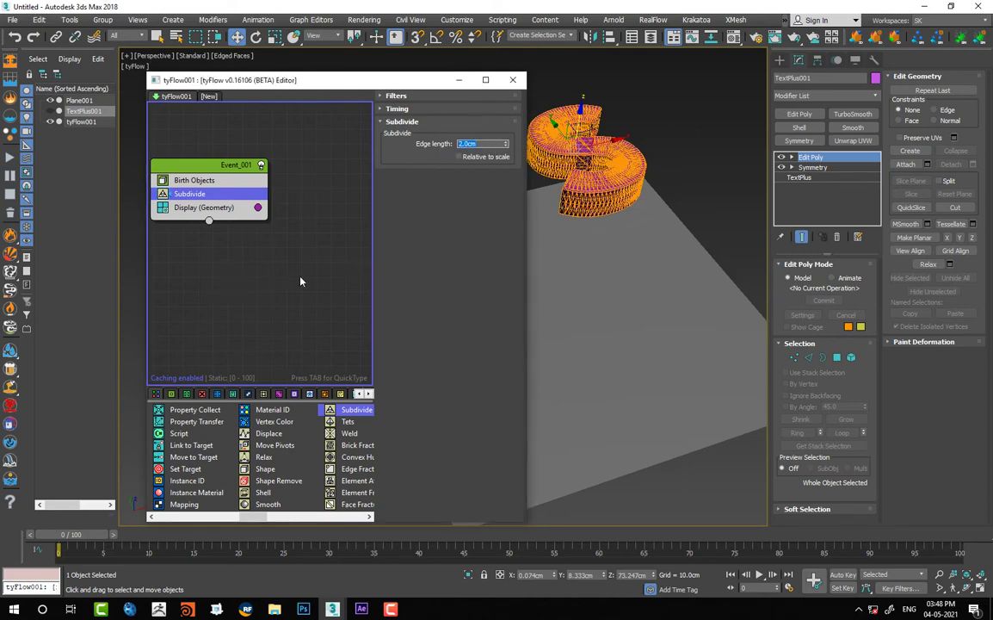
# Deselect the letter and add a Cloth Bind operator below Subdivide in the event.
pyautogui.click(696, 188)
pyautogui.moveTo(583, 163); pyautogui.dragTo(598, 231, button='middle')
pyautogui.hotkey('ctrl', 'z')
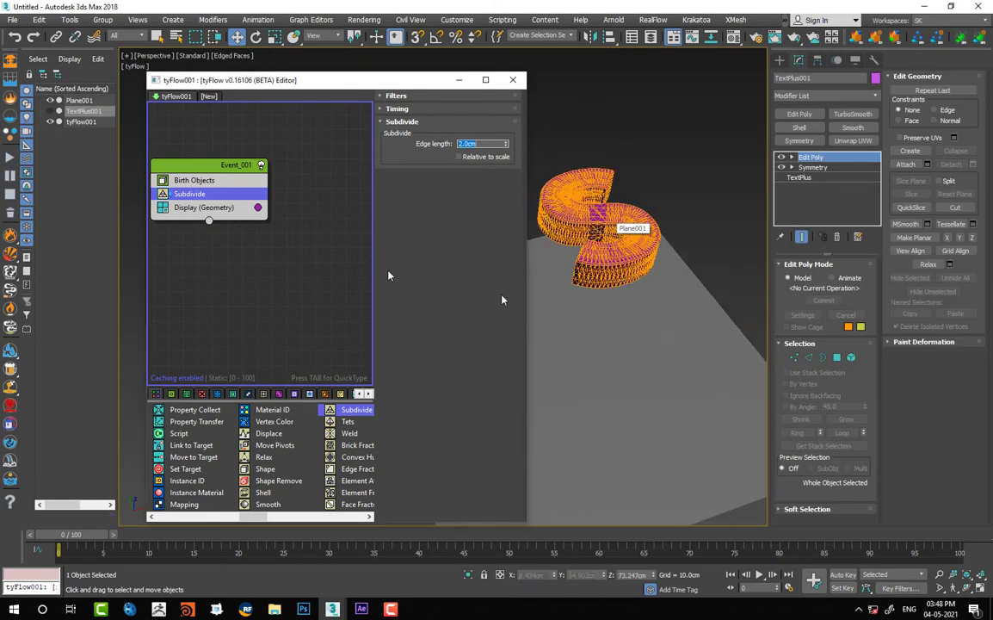
pyautogui.click(336, 423)
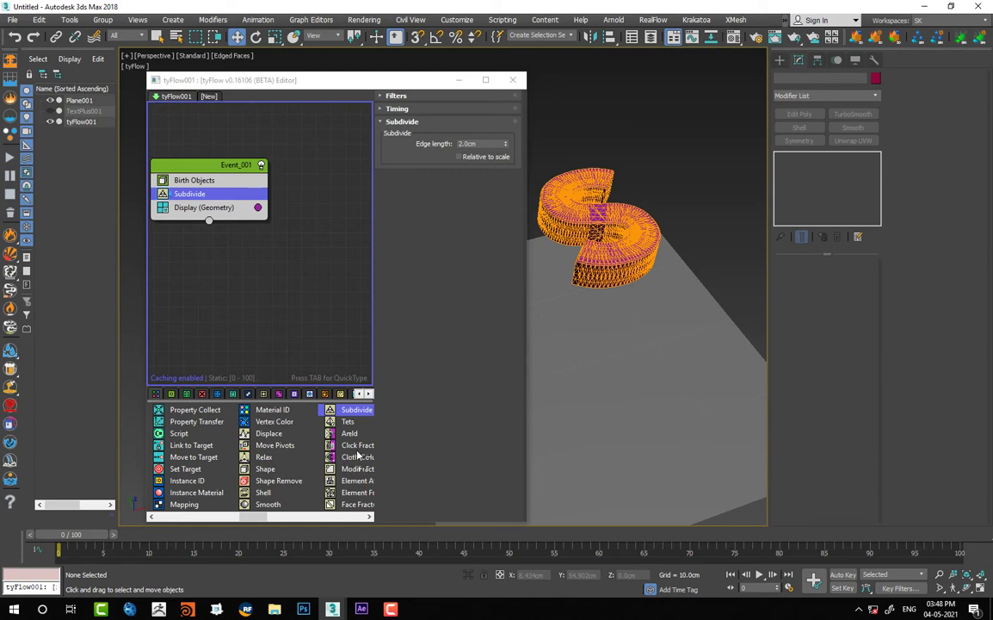
pyautogui.scroll(-3, 356, 450)
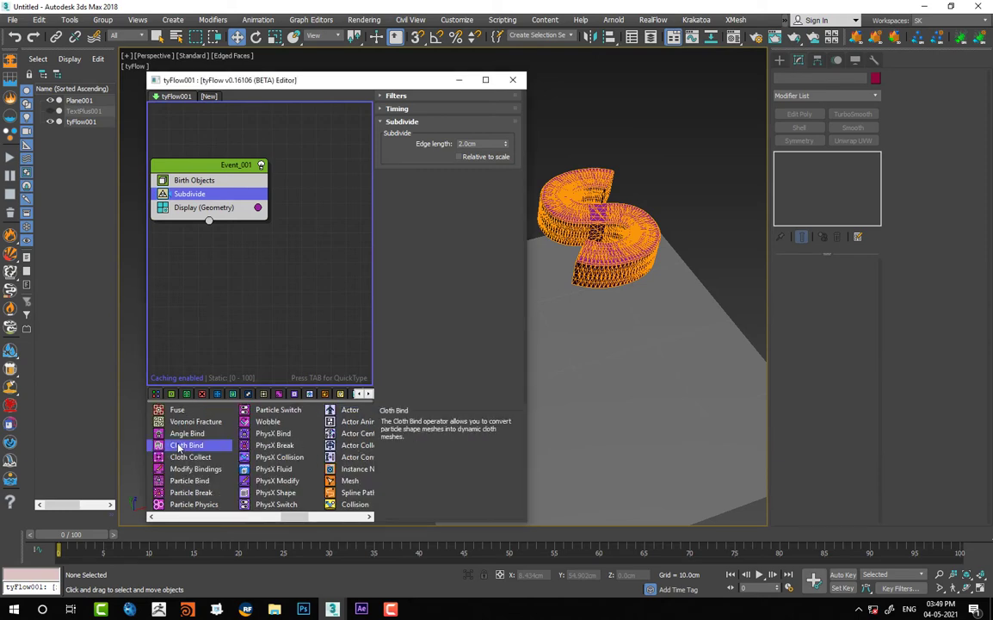
pyautogui.moveTo(209, 213); pyautogui.dragTo(211, 209)
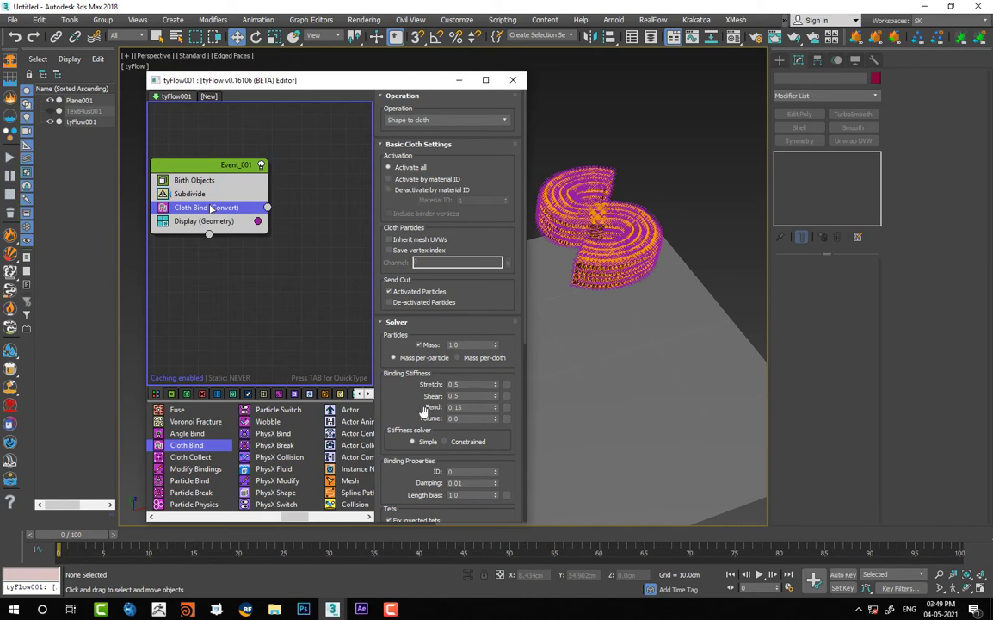
pyautogui.moveTo(392, 410); pyautogui.dragTo(430, 370)
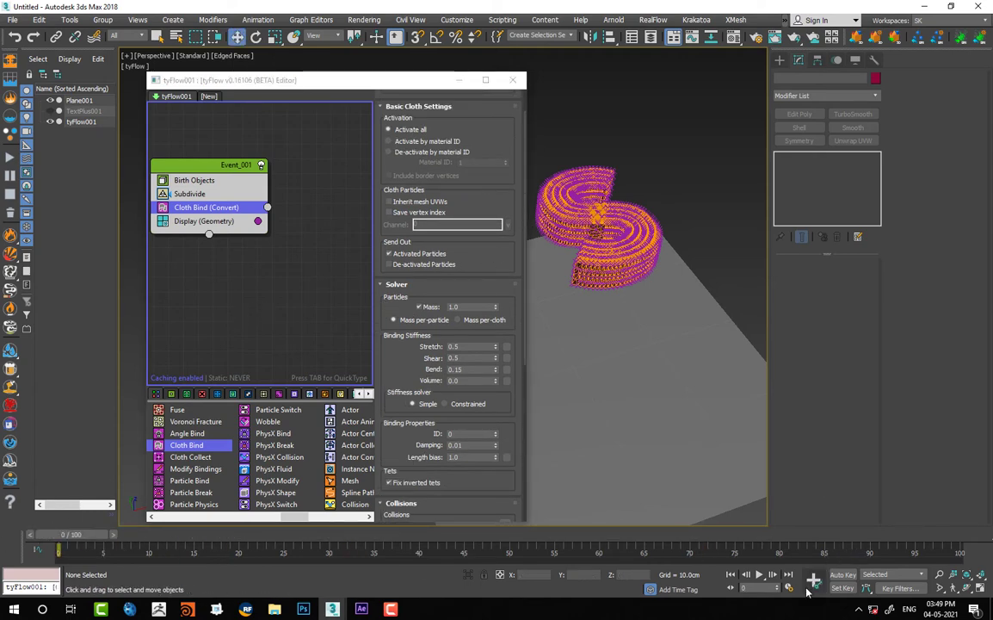
# Configure the scene time with a PAL frame rate and an end time of 150.
pyautogui.click(788, 588)
pyautogui.click(404, 201)
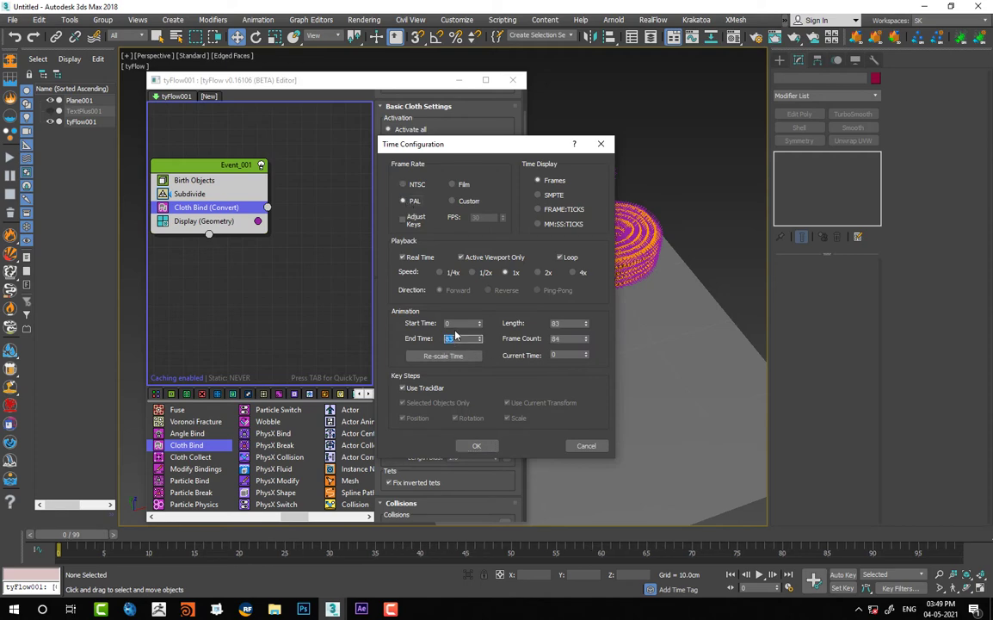
pyautogui.write('150')
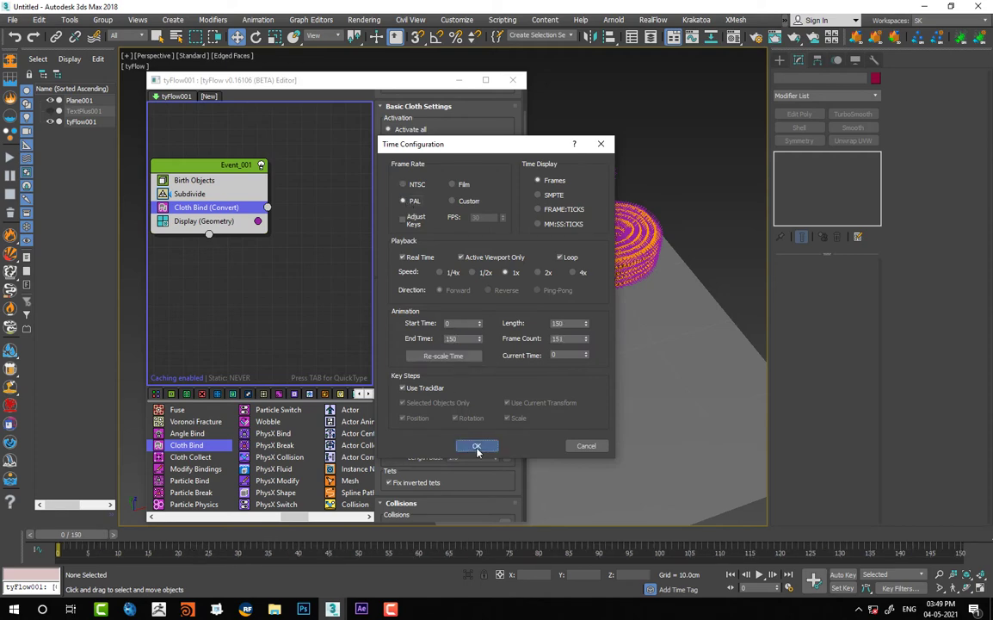
pyautogui.click(475, 445)
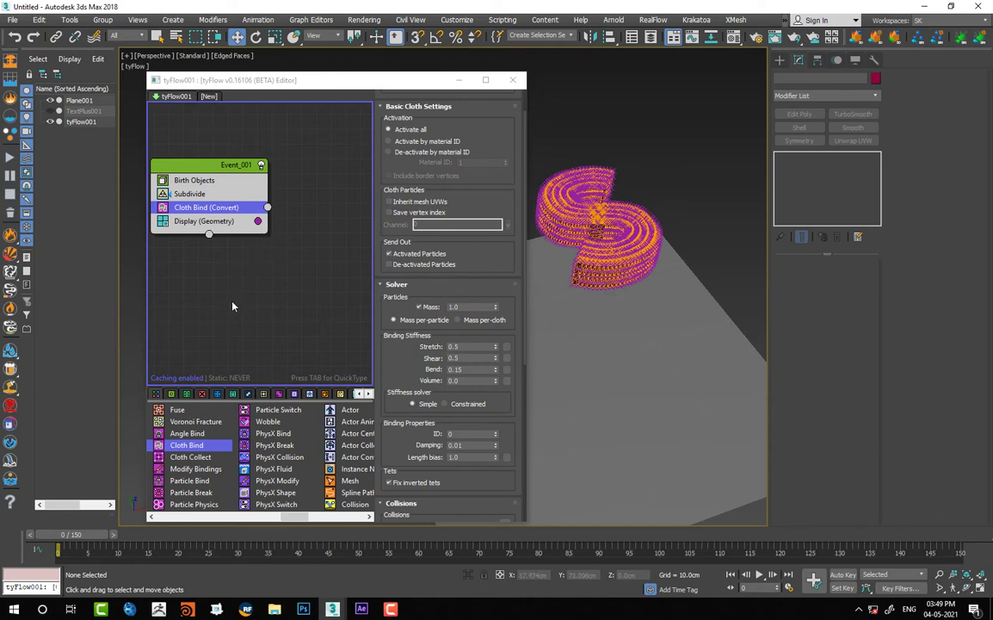
# Add a Force operator below Cloth Bind and set its built-in gravity strength to -0.1 cm.
pyautogui.scroll(5, 213, 482)
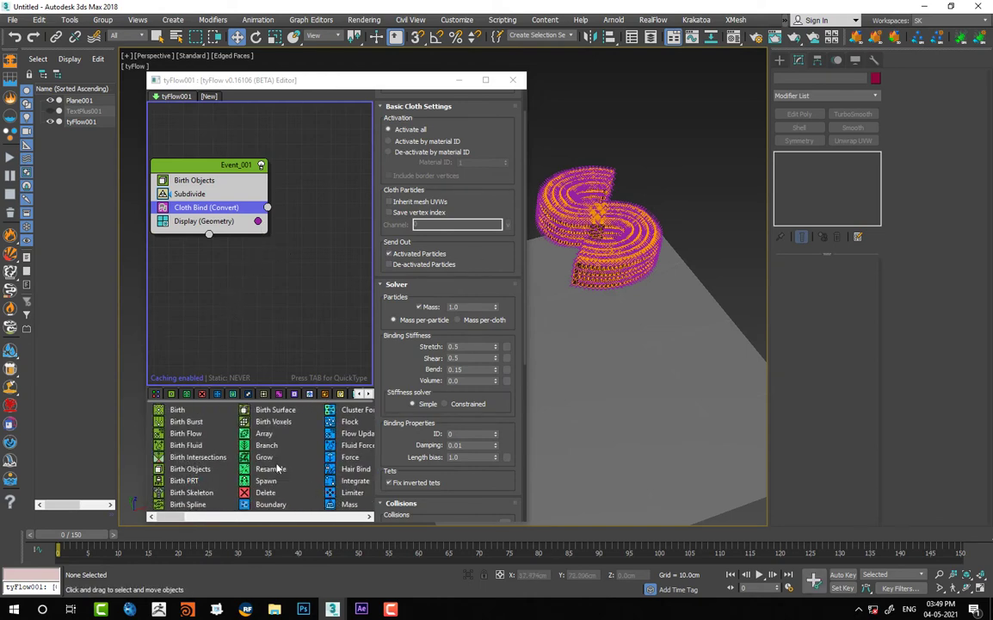
pyautogui.moveTo(351, 457); pyautogui.dragTo(257, 218)
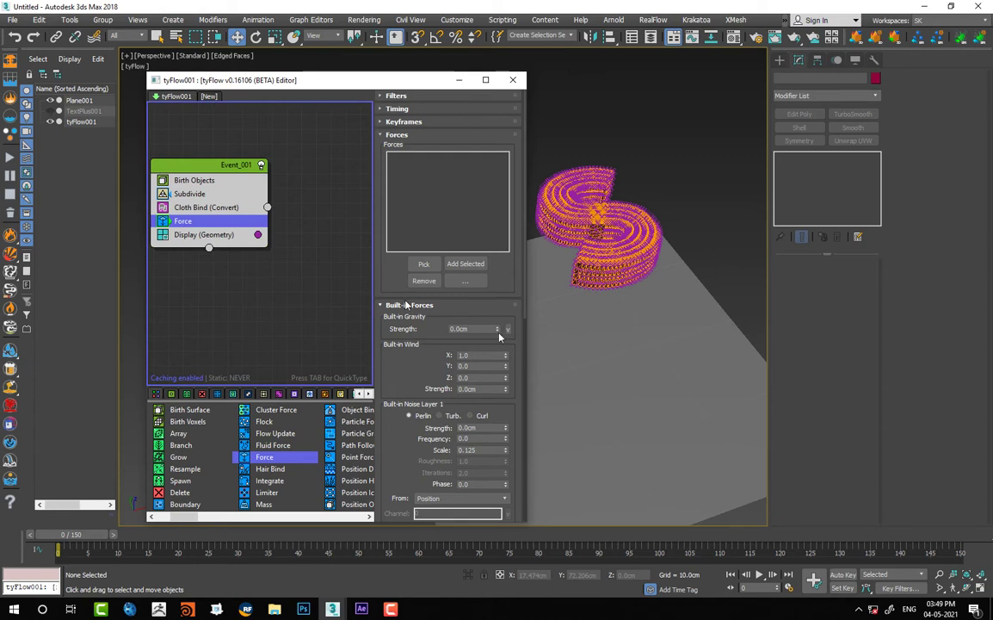
pyautogui.moveTo(498, 328); pyautogui.dragTo(499, 336)
# Scrub the timeline to preview the cloth letter's motion, enlarging the viewport to show the letter and plane.
pyautogui.moveTo(75, 535); pyautogui.dragTo(2, 550)
pyautogui.press('w')
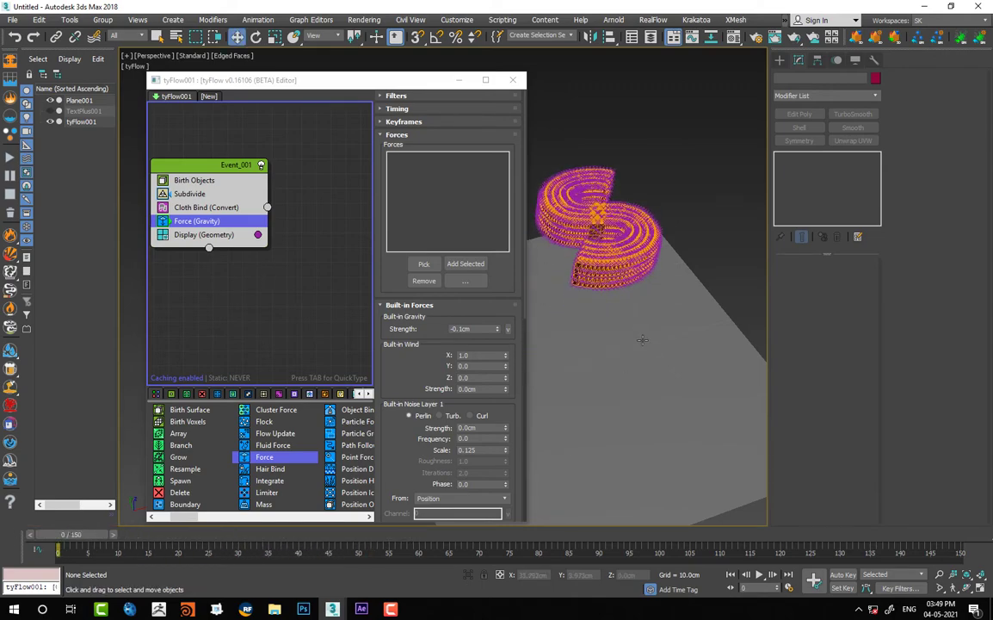
pyautogui.moveTo(768, 291); pyautogui.dragTo(845, 287)
pyautogui.keyDown('alt'); pyautogui.moveTo(727, 335); pyautogui.dragTo(707, 264, button='middle'); pyautogui.keyUp('alt')
pyautogui.moveTo(90, 539); pyautogui.dragTo(35, 540)
# Add a Collision operator below Force in the event and pick the ground plane as its collider.
pyautogui.click(235, 297)
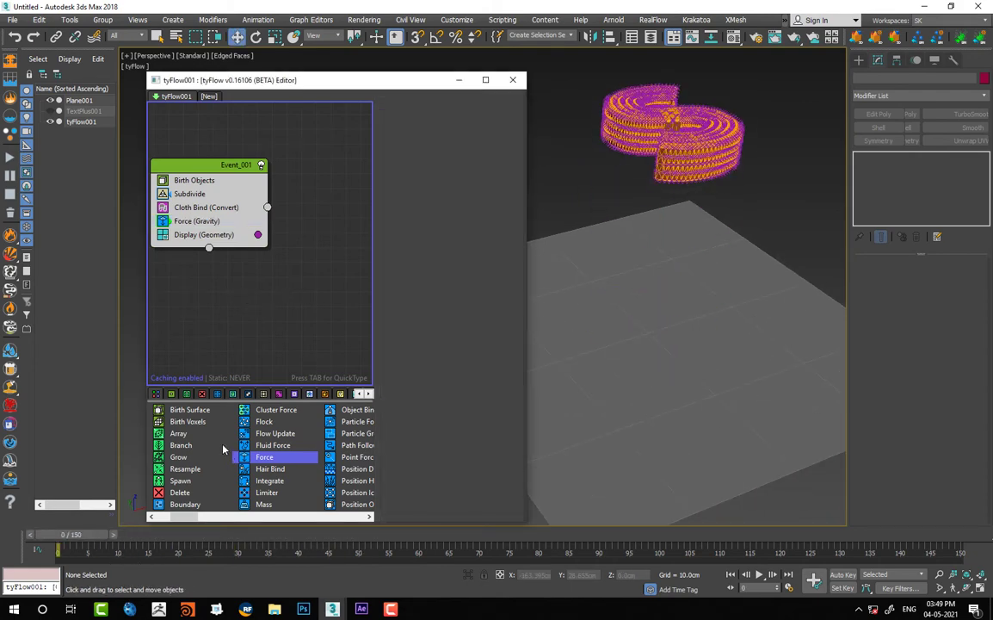
pyautogui.scroll(-3, 284, 469)
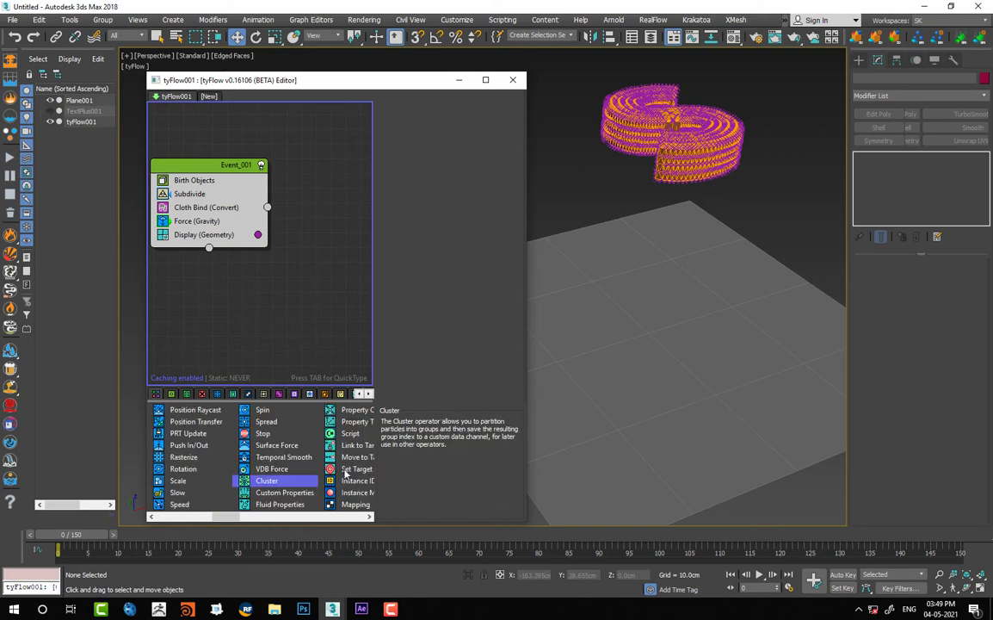
pyautogui.scroll(3, 319, 458)
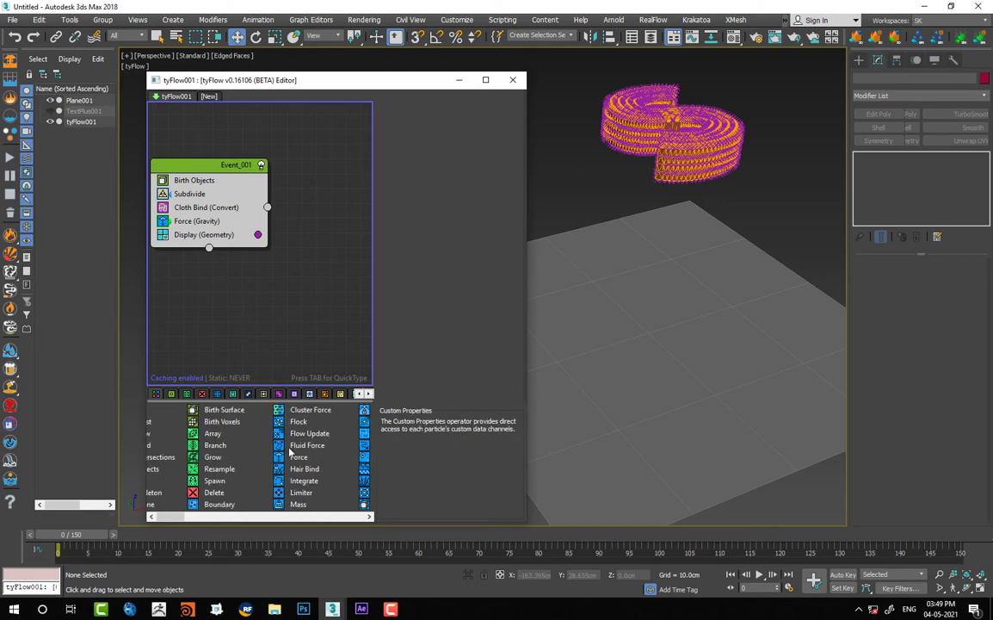
pyautogui.scroll(-2, 288, 445)
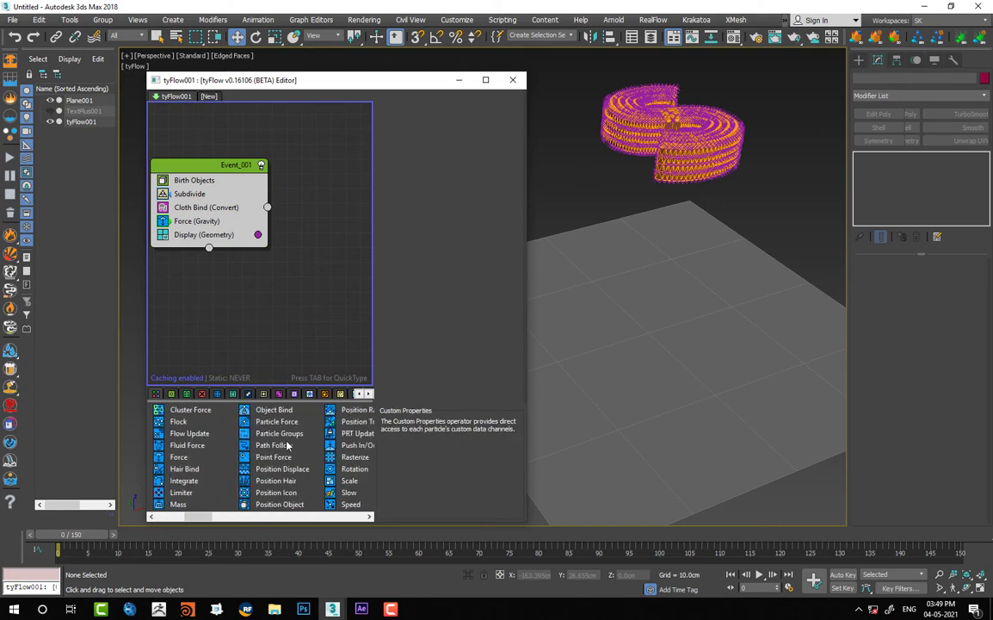
pyautogui.scroll(-4, 288, 445)
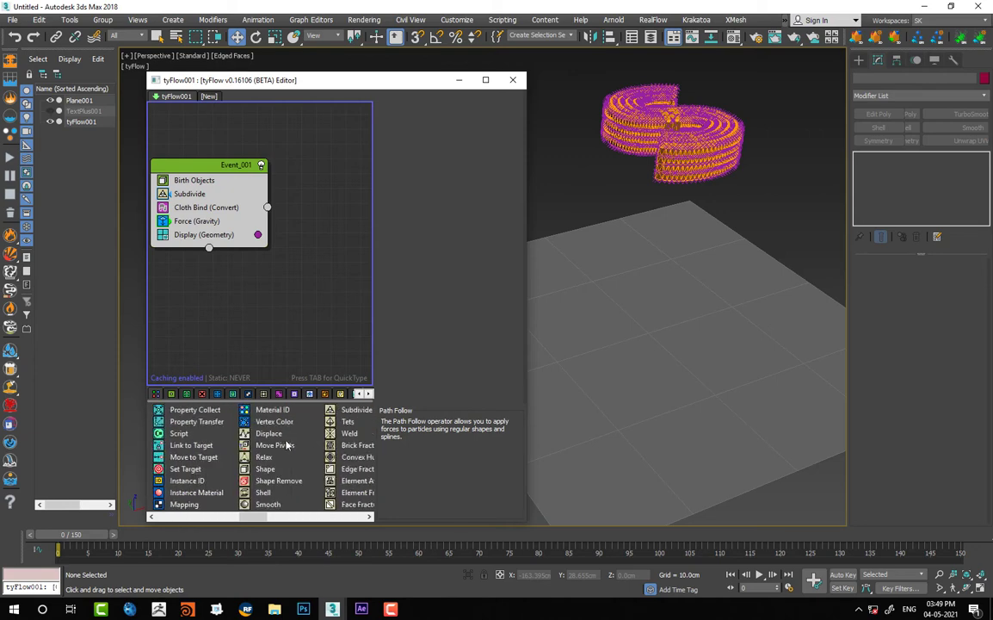
pyautogui.scroll(-2, 288, 445)
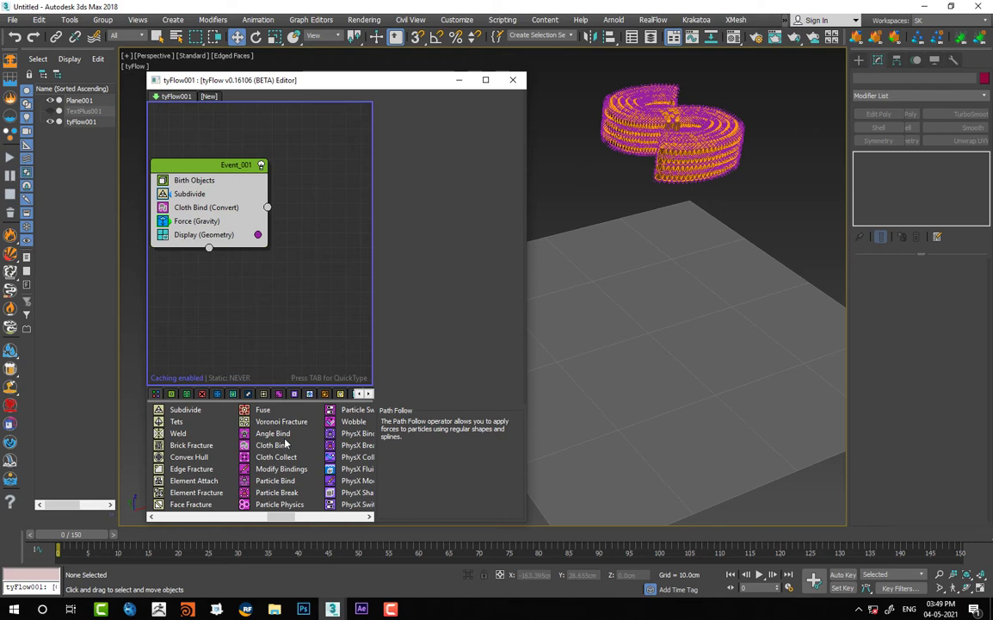
pyautogui.scroll(-2, 286, 443)
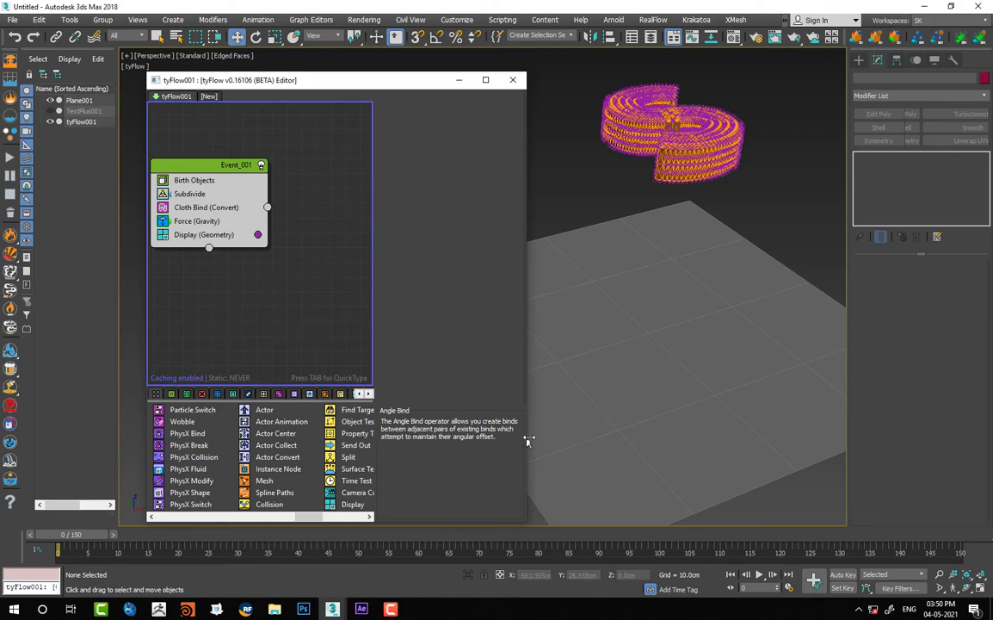
pyautogui.moveTo(525, 441); pyautogui.dragTo(652, 441)
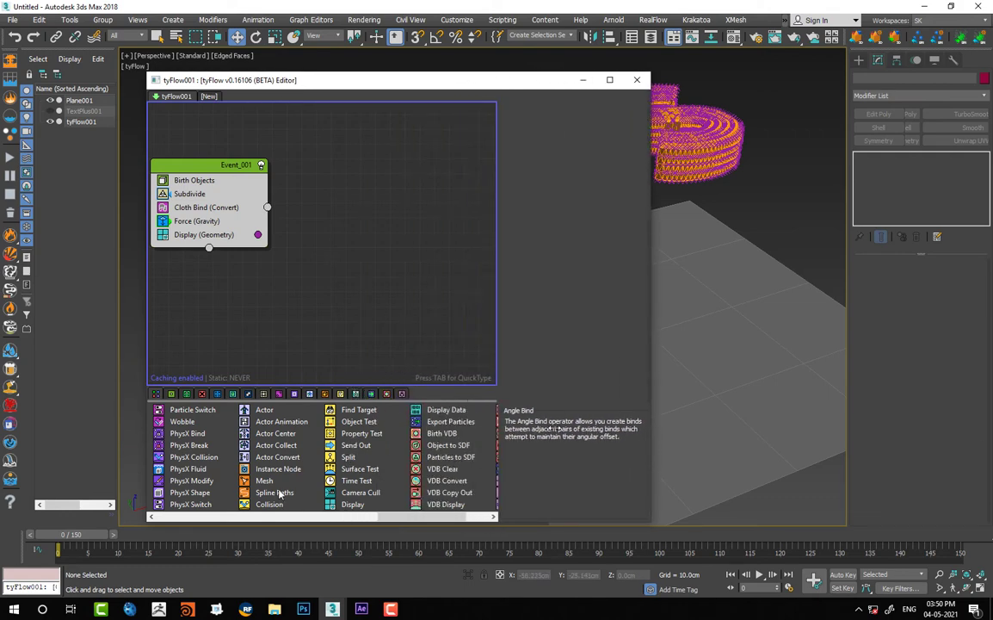
pyautogui.moveTo(263, 508); pyautogui.dragTo(260, 448)
pyautogui.moveTo(255, 244); pyautogui.dragTo(237, 227)
pyautogui.click(547, 254)
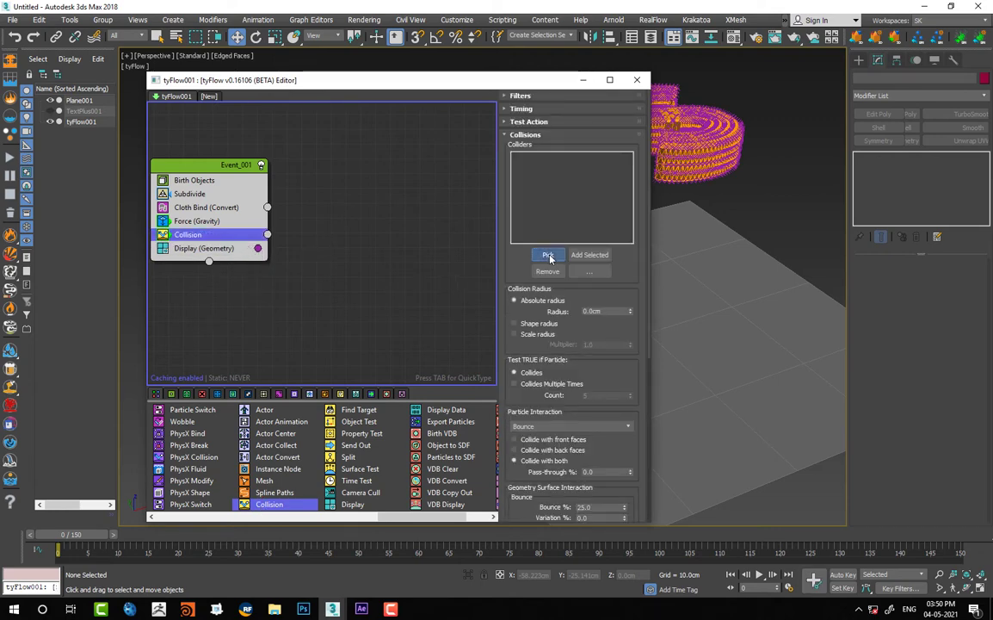
pyautogui.click(746, 269)
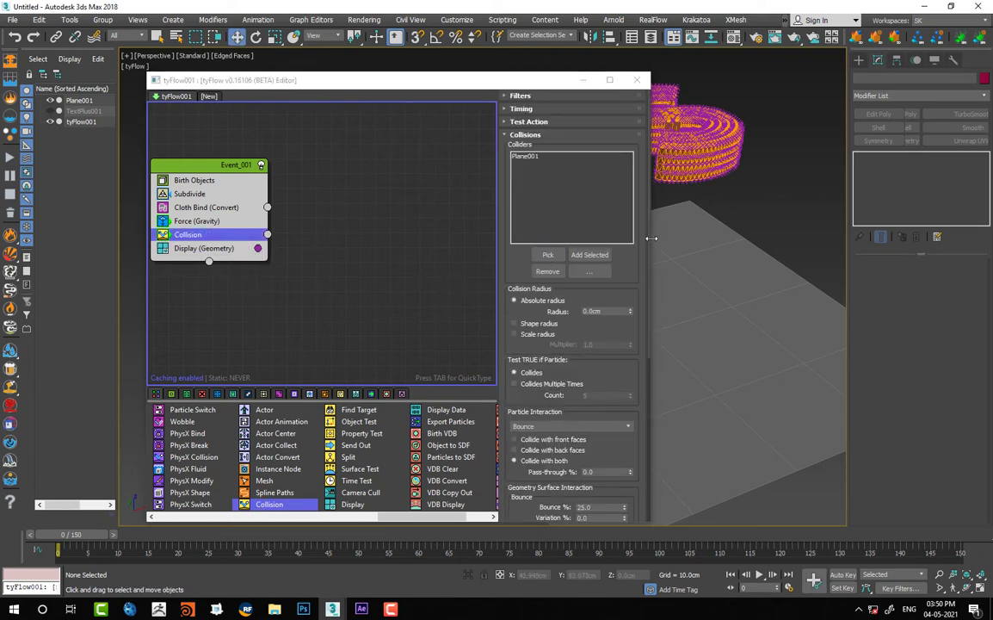
# Narrow the tyFlow editor and scrub the timeline to preview the letter colliding with the plane.
pyautogui.moveTo(652, 238); pyautogui.dragTo(476, 265)
pyautogui.moveTo(77, 537); pyautogui.dragTo(325, 560)
pyautogui.scroll(5, 689, 350)
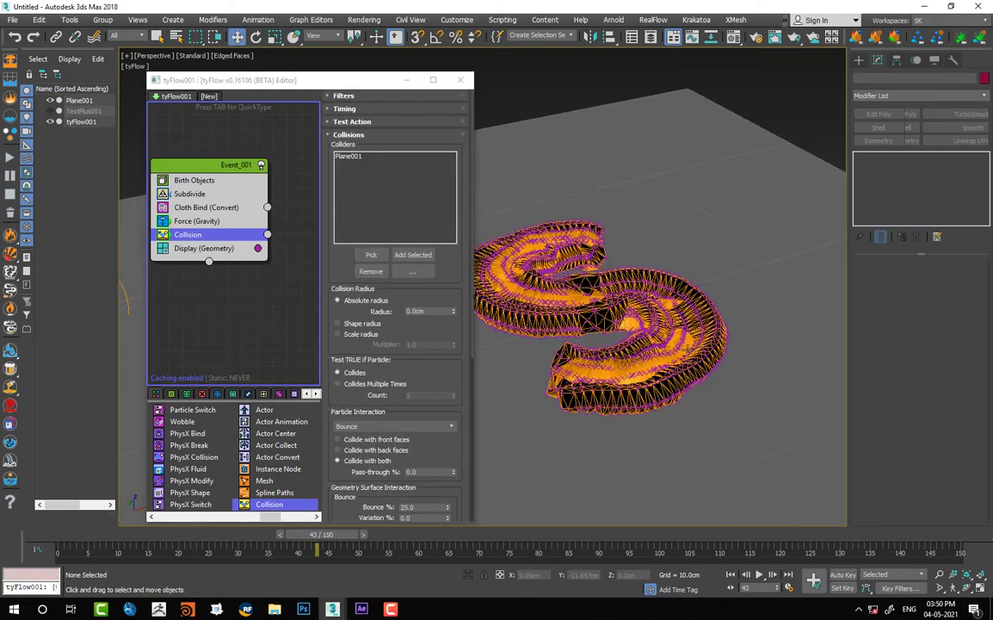
pyautogui.moveTo(636, 379); pyautogui.dragTo(666, 359, button='middle')
pyautogui.moveTo(111, 538); pyautogui.dragTo(316, 548)
# Open the Cloth Bind operator's settings at its solver's binding stiffness values.
pyautogui.click(193, 210)
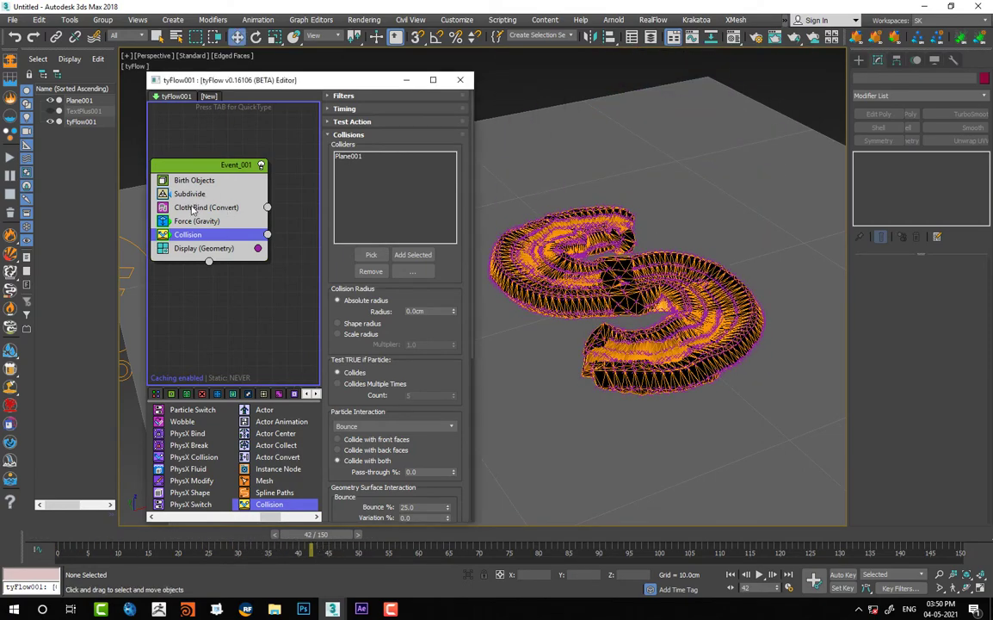
pyautogui.click(195, 209)
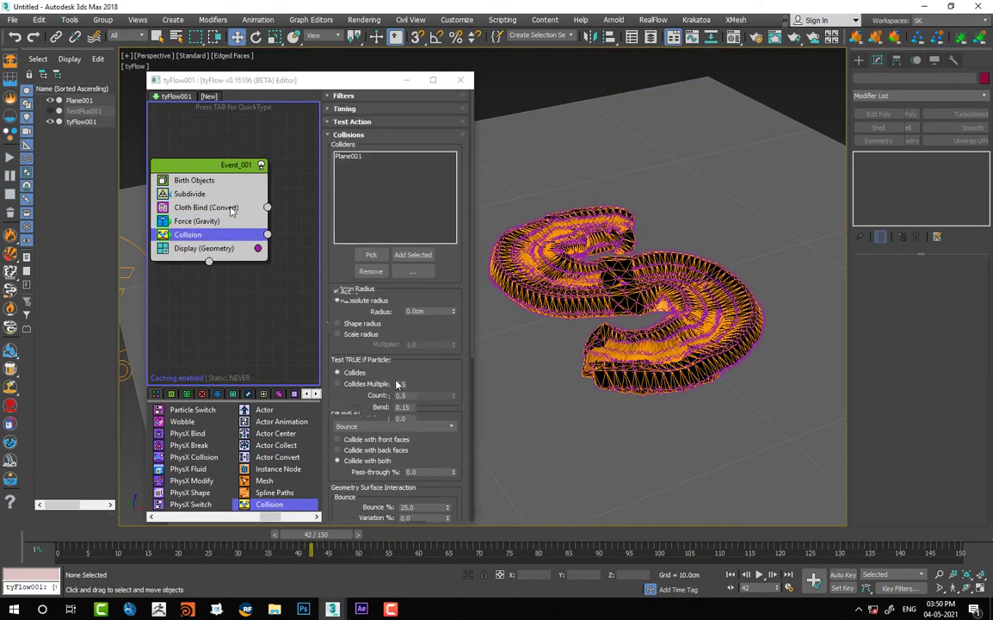
pyautogui.click(230, 209)
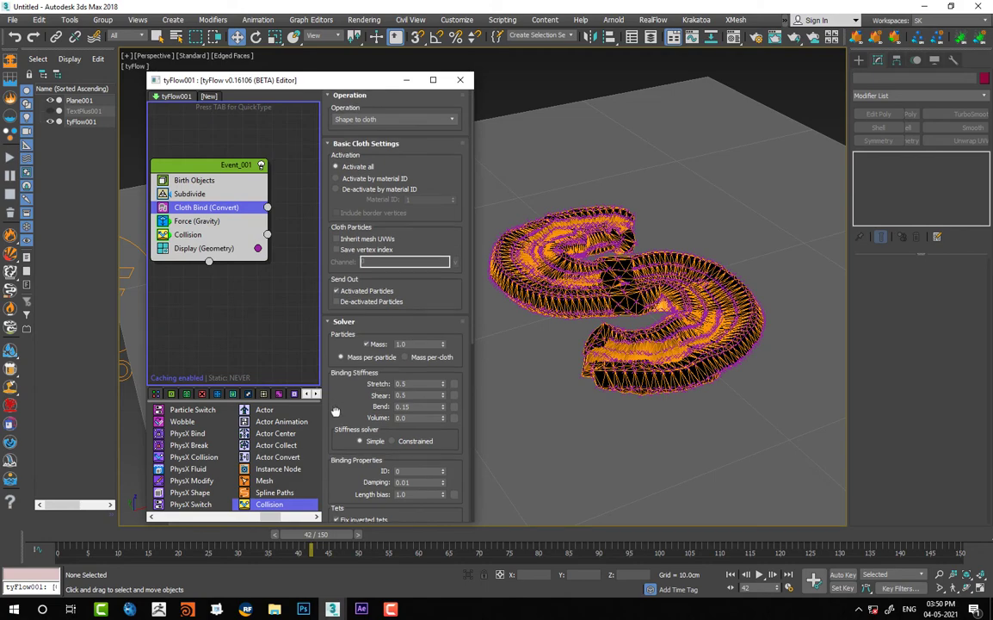
pyautogui.moveTo(337, 411); pyautogui.dragTo(386, 52)
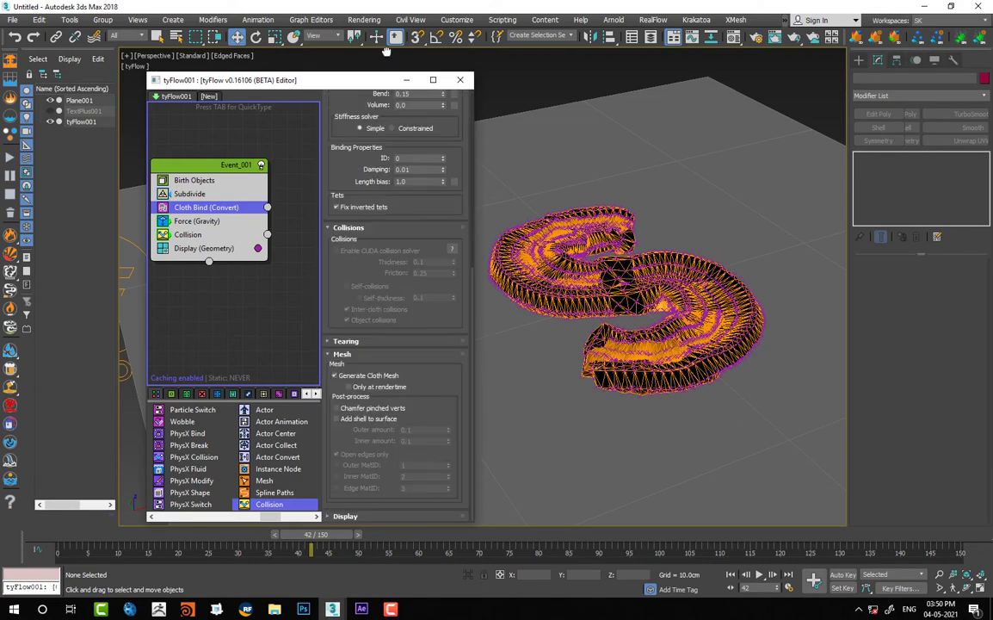
pyautogui.scroll(5, 370, 301)
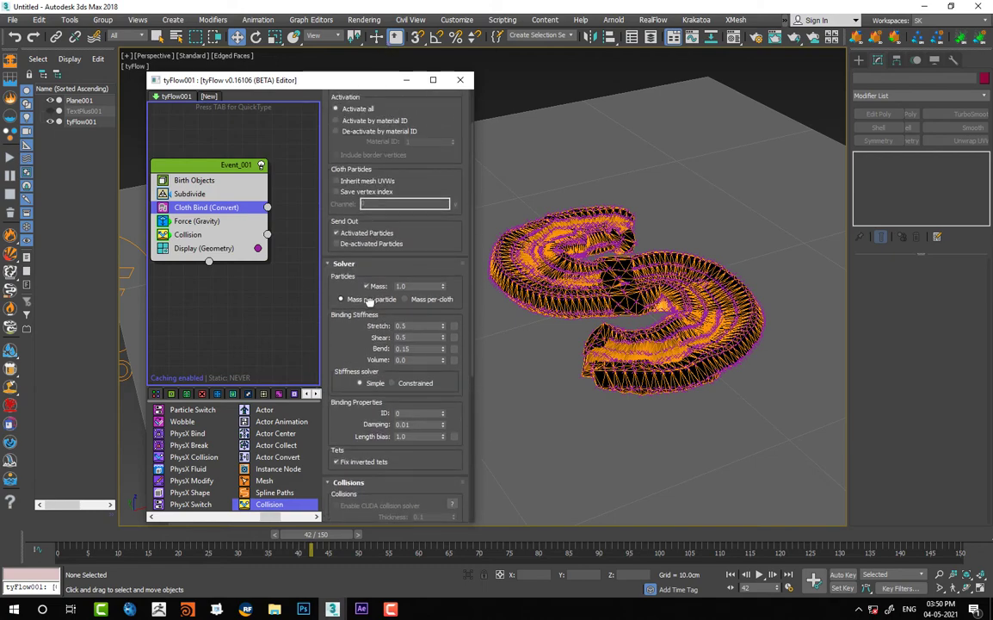
pyautogui.moveTo(370, 301); pyautogui.dragTo(369, 302)
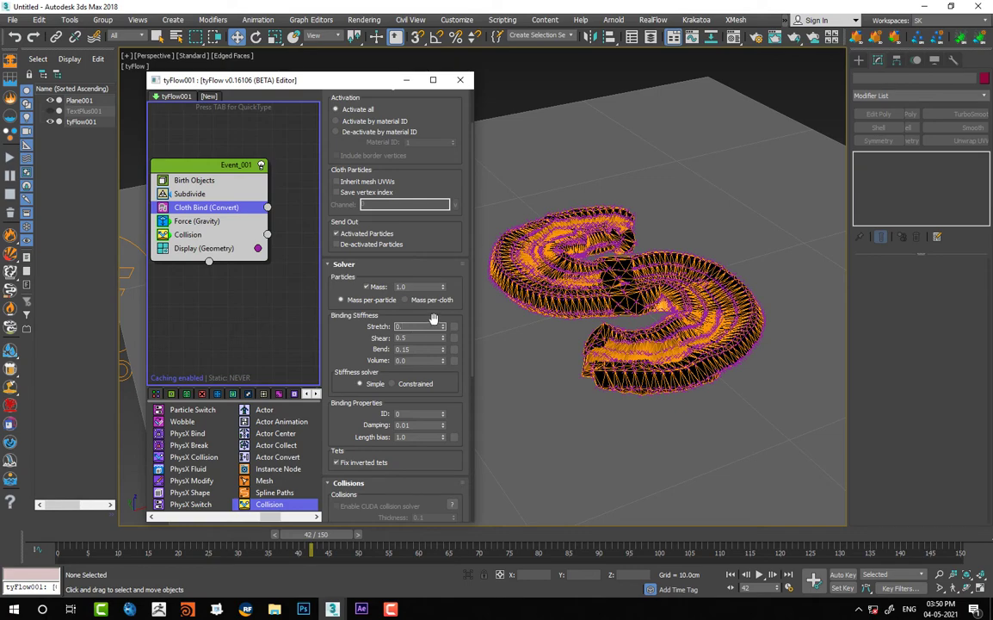
# Try a stretch stiffness of 0.1 for the cloth binding and restore it to 0.5.
pyautogui.write('1')
pyautogui.press('Return')
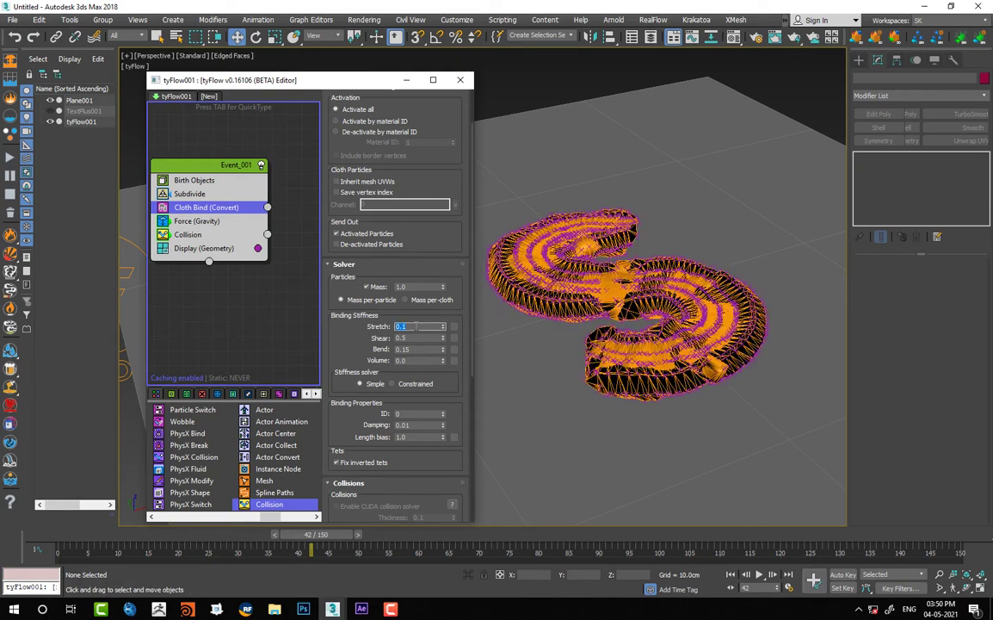
pyautogui.press('Return')
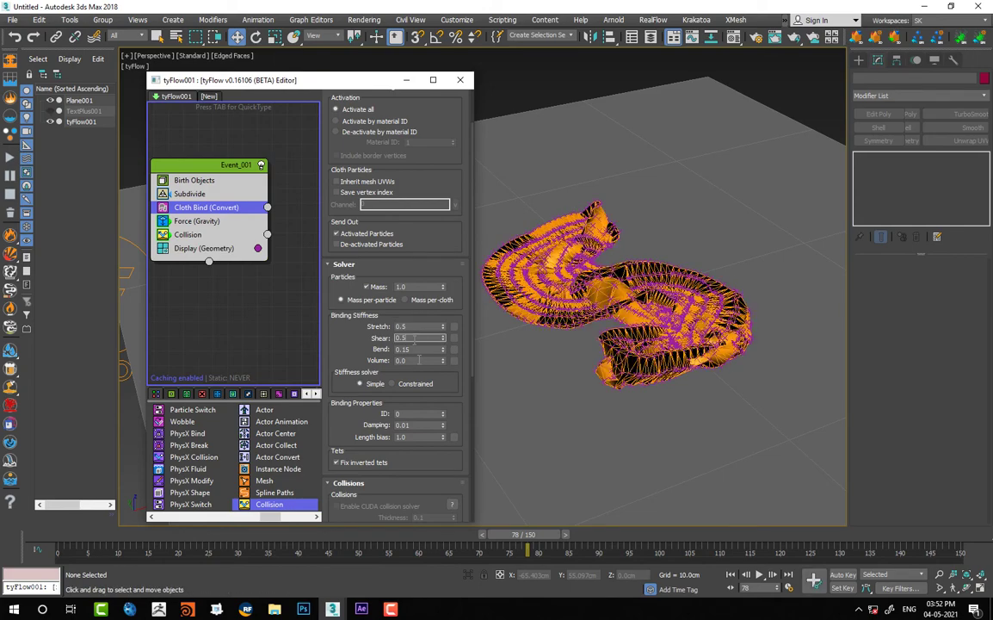
# Set the cloth binding stiffness to 1.0 for shear, 1.0 for bend and 0.5 for volume.
pyautogui.moveTo(429, 338); pyautogui.dragTo(380, 342)
pyautogui.write('1')
pyautogui.press('Return')
pyautogui.press('Tab')
pyautogui.write('1')
pyautogui.press('Return')
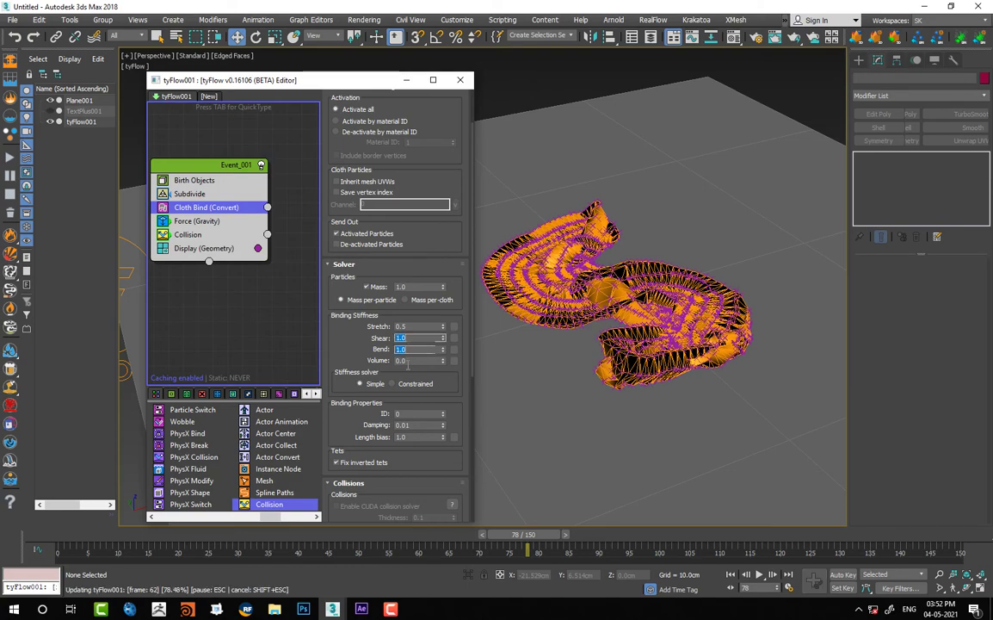
pyautogui.press('Tab')
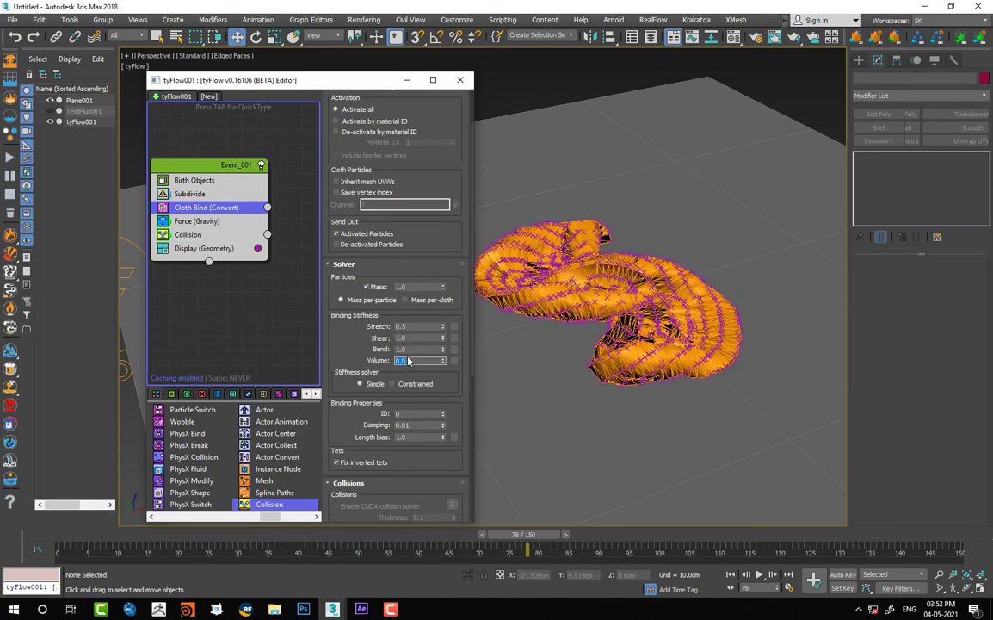
pyautogui.write('0.5')
pyautogui.press('Return')
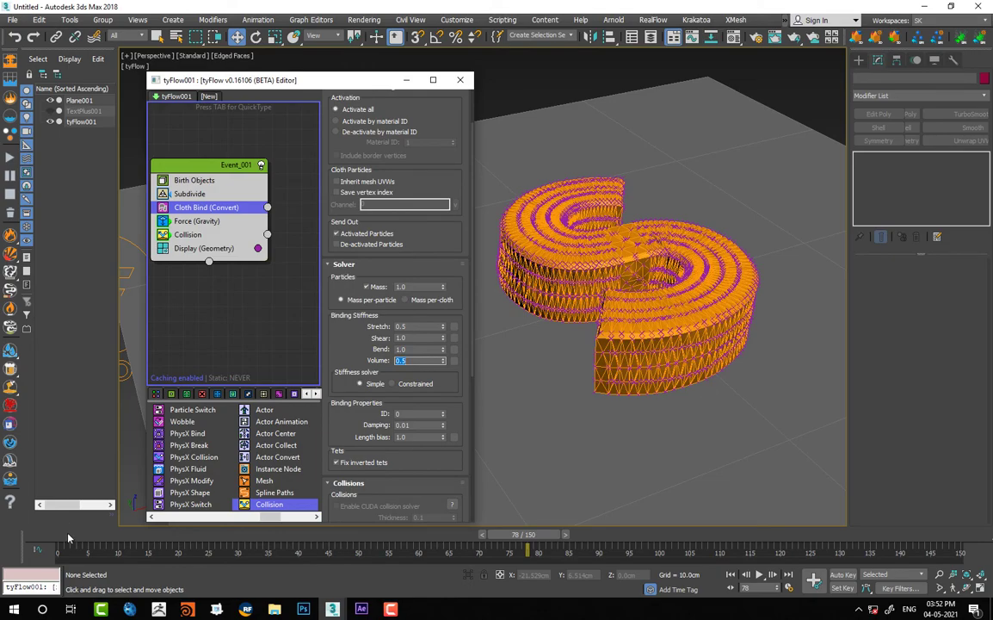
# Apply a TurboSmooth modifier to the tyFlow object, deselect it and hide the edged faces in the viewport.
pyautogui.moveTo(69, 538); pyautogui.dragTo(112, 514)
pyautogui.scroll(-2, 637, 261)
pyautogui.click(81, 123)
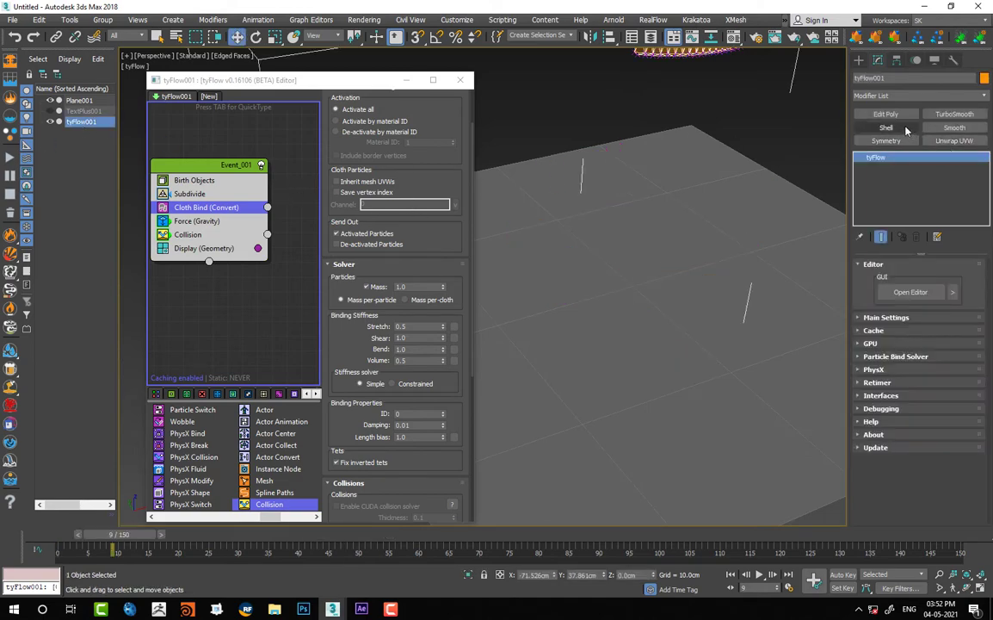
pyautogui.click(954, 115)
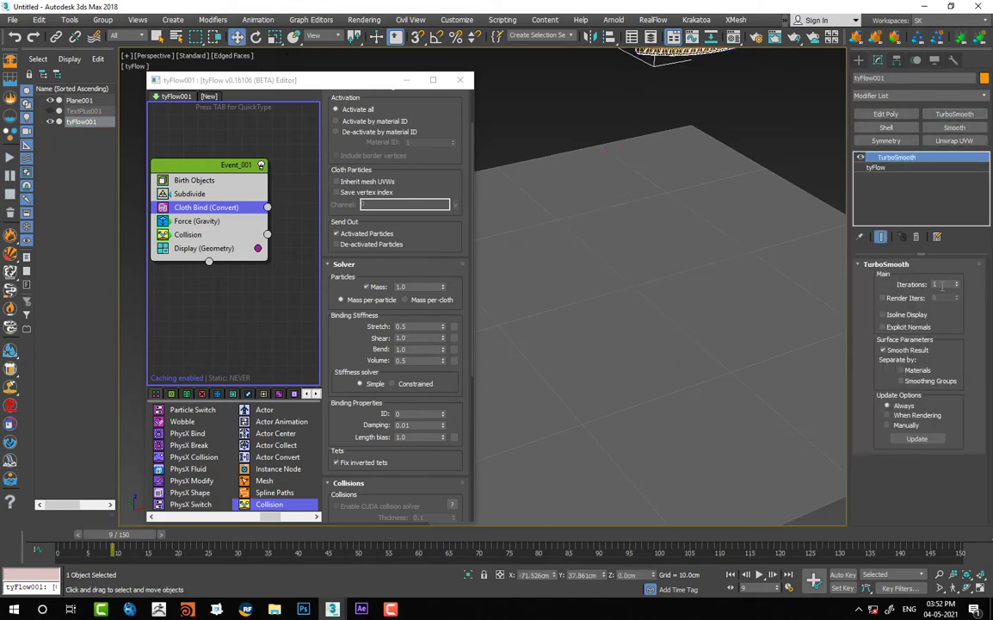
pyautogui.click(886, 115)
pyautogui.click(789, 125)
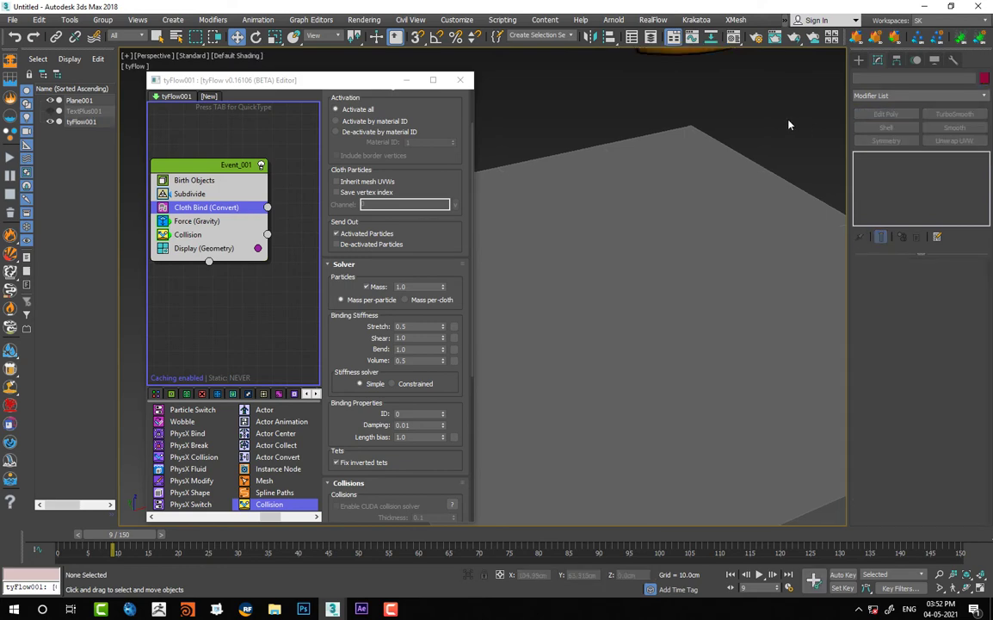
# Play the animation and scrub to frame 91 to check the smoothed letter landing on the plane.
pyautogui.press('/')
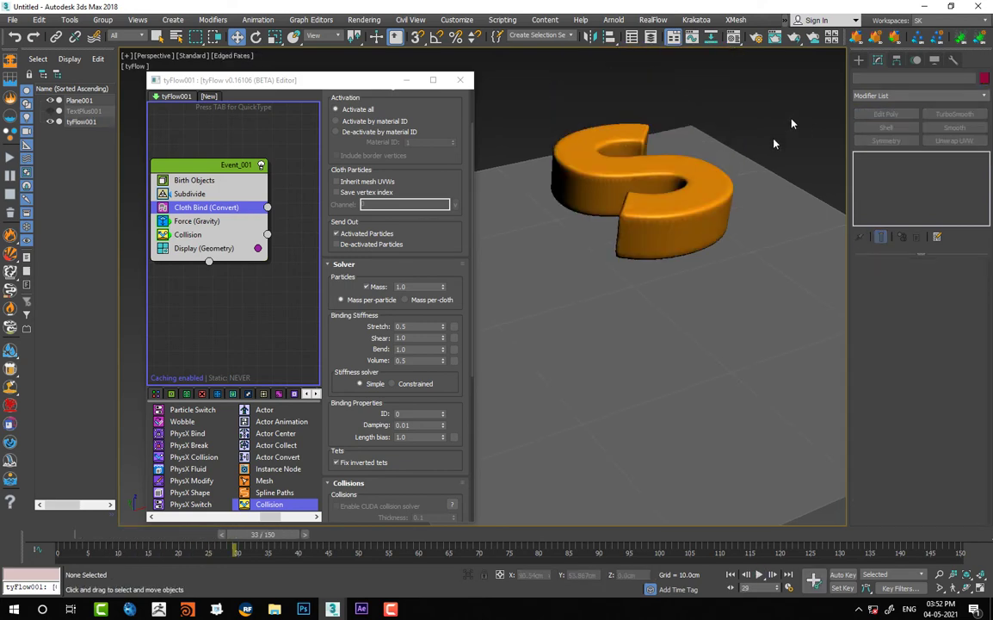
pyautogui.click(105, 536)
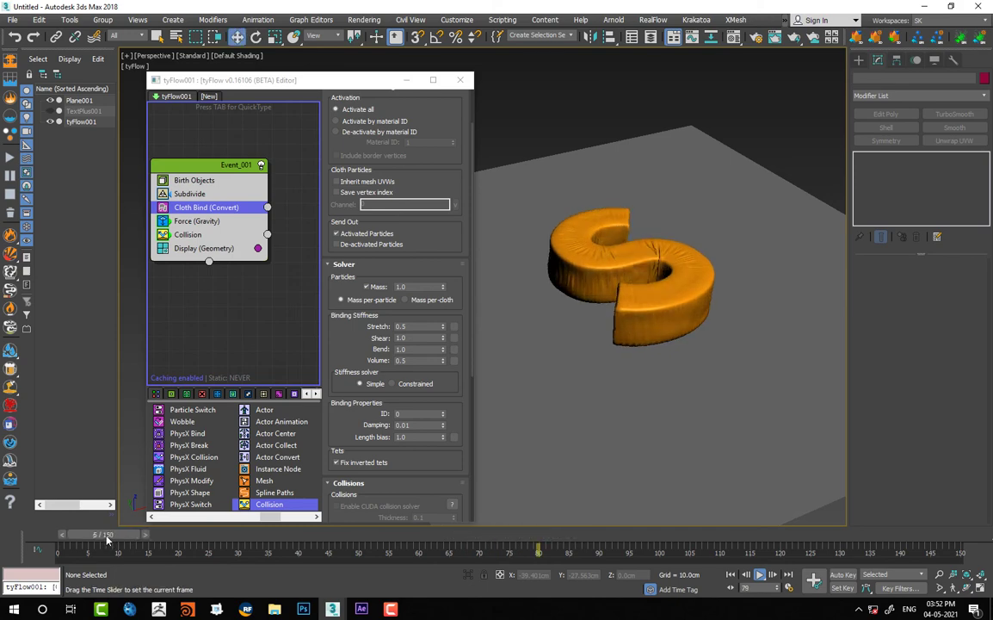
pyautogui.moveTo(480, 537); pyautogui.dragTo(607, 538)
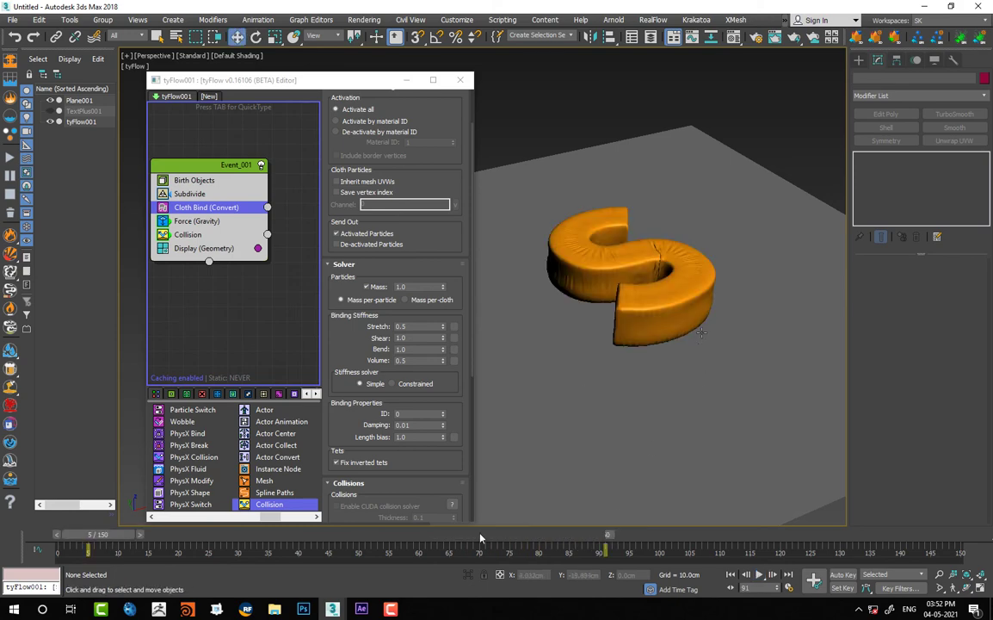
# Add a Relax modifier above TurboSmooth on the tyFlow object with a relax value of 1.0 and 3 iterations.
pyautogui.click(679, 317)
pyautogui.click(916, 237)
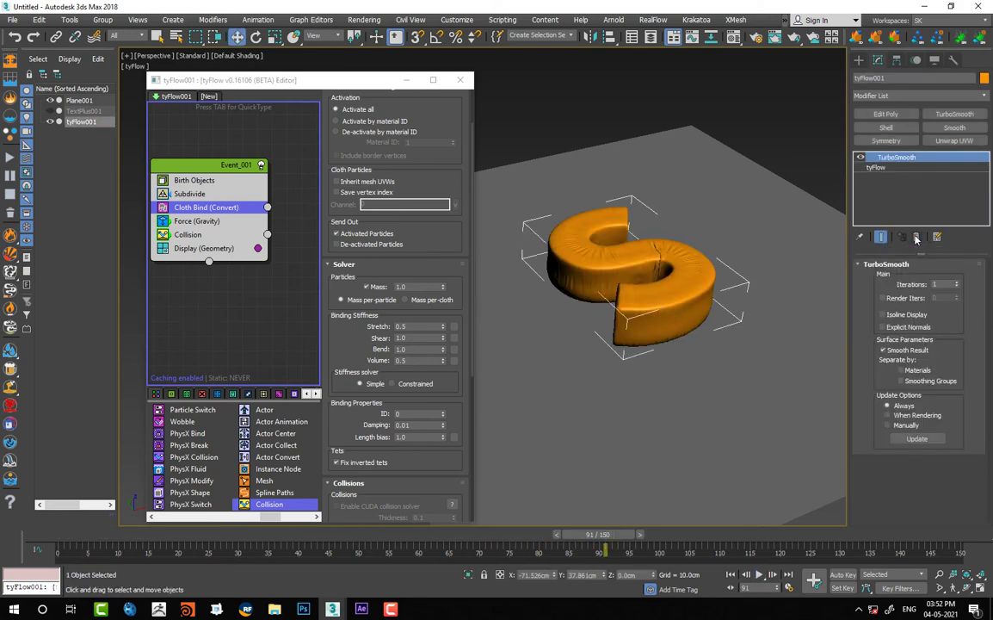
pyautogui.click(917, 96)
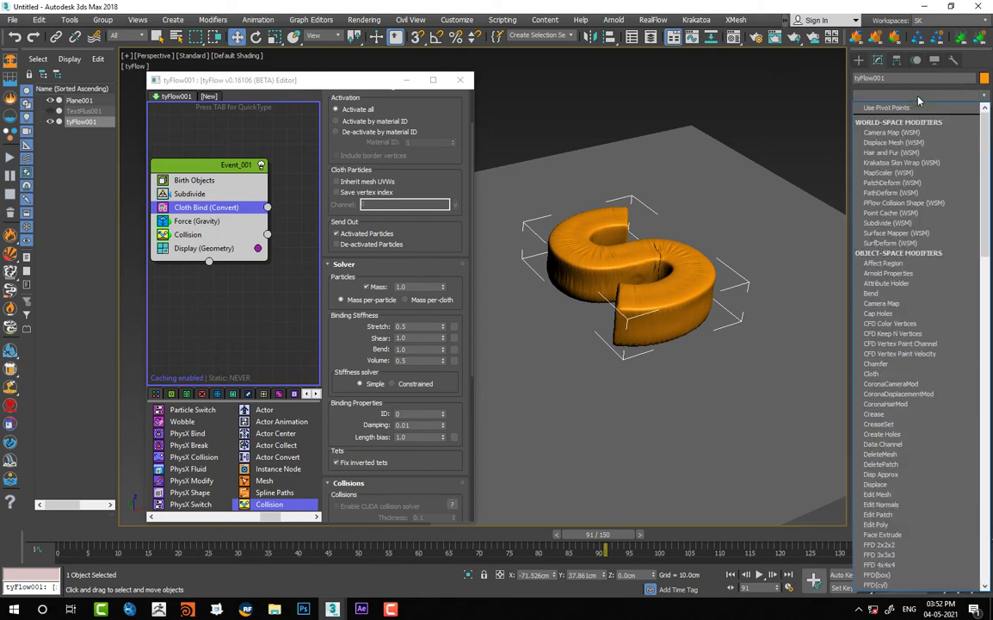
pyautogui.press('r')
pyautogui.click(885, 109)
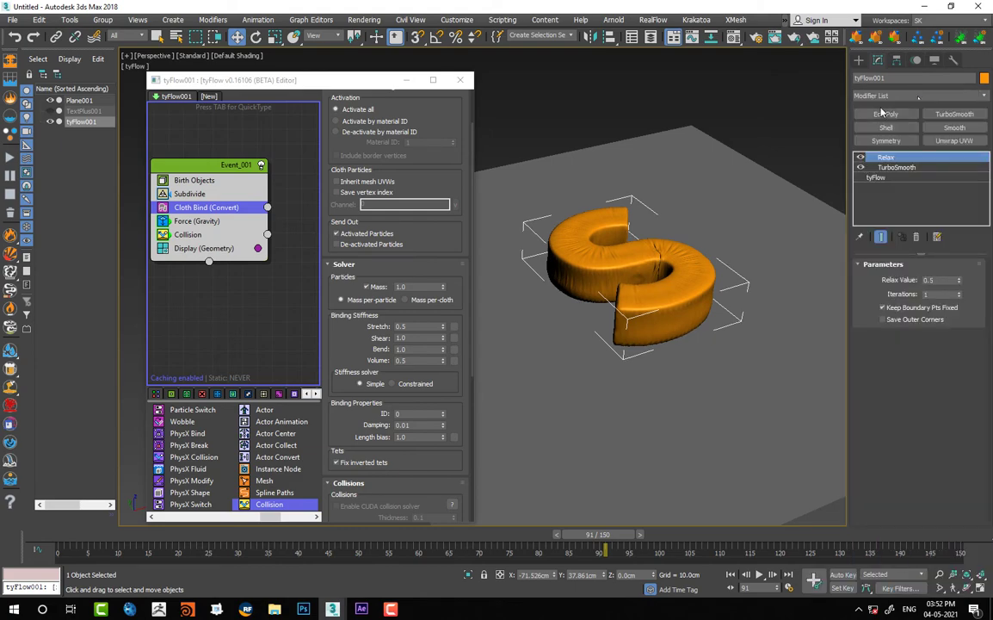
pyautogui.doubleClick(929, 280)
pyautogui.write('1')
pyautogui.press('Tab')
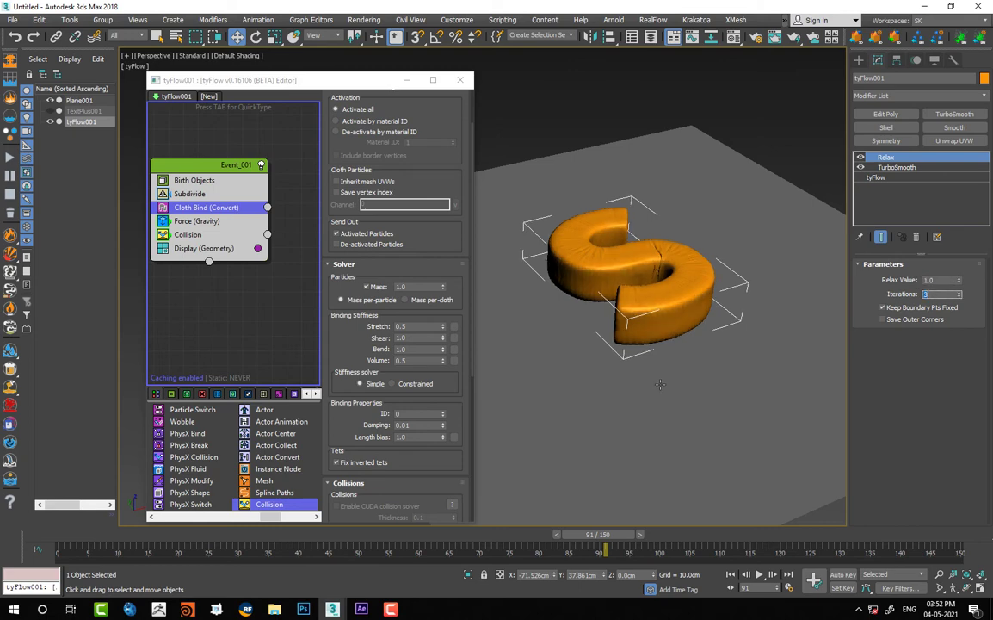
# Scrub to frame 77 to check the relaxed letter's motion and show the safe frame in the viewport.
pyautogui.moveTo(623, 302); pyautogui.dragTo(637, 338, button='middle')
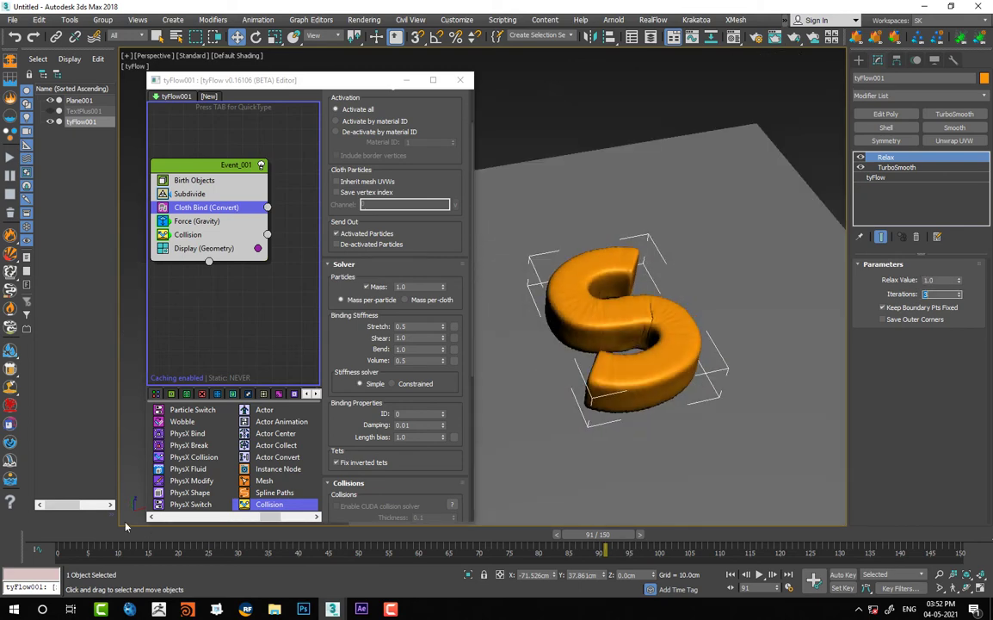
pyautogui.moveTo(99, 535); pyautogui.dragTo(526, 539)
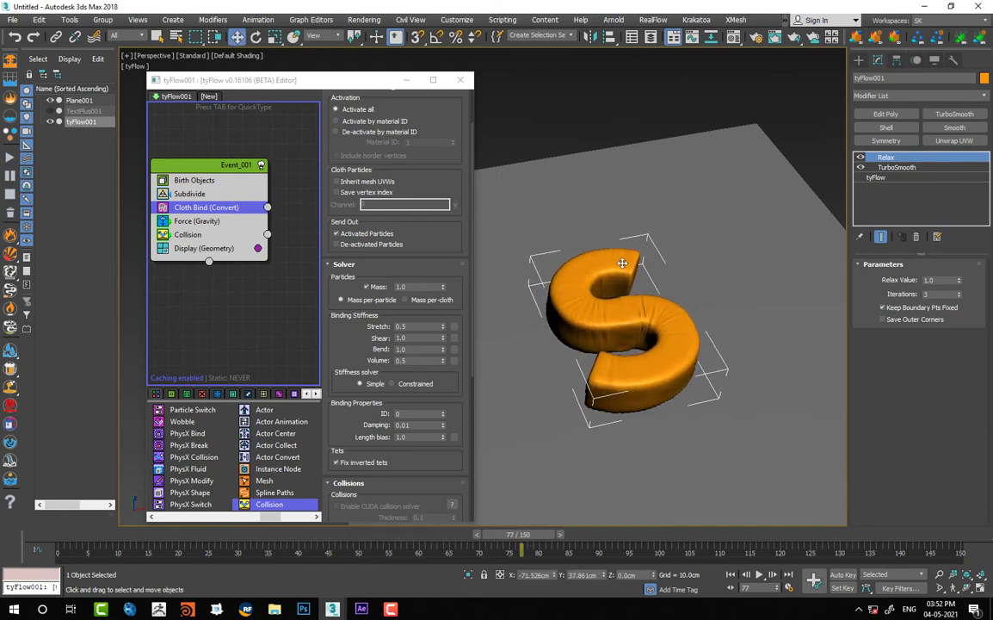
pyautogui.hotkey('shift', 'f')
pyautogui.moveTo(628, 292); pyautogui.dragTo(618, 279, button='middle')
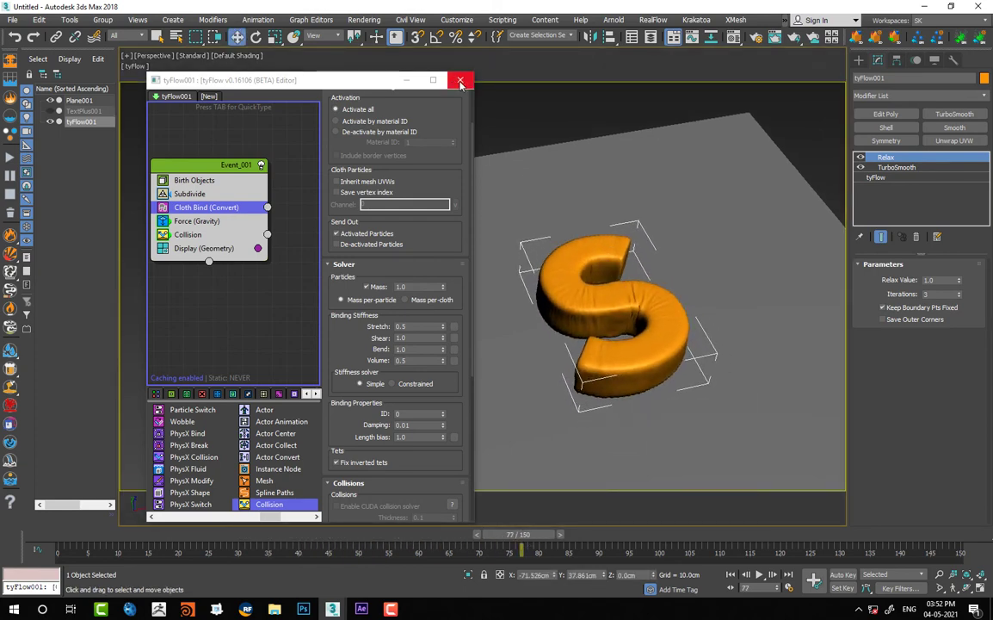
# Review the Force (Gravity) operator's settings and close the tyFlow editor.
pyautogui.click(222, 224)
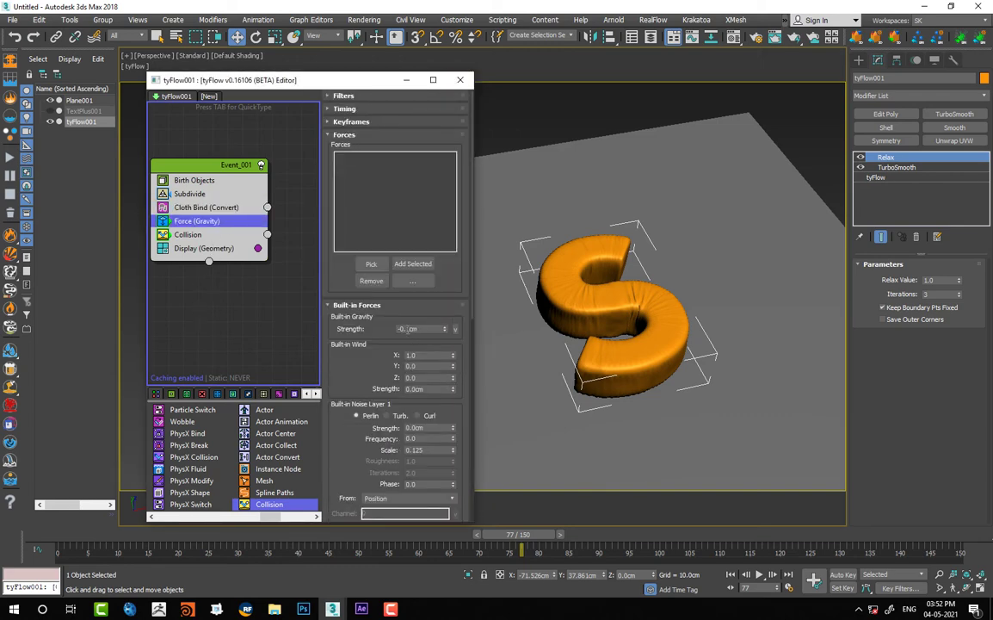
pyautogui.click(461, 81)
pyautogui.moveTo(689, 266); pyautogui.dragTo(565, 231, button='middle')
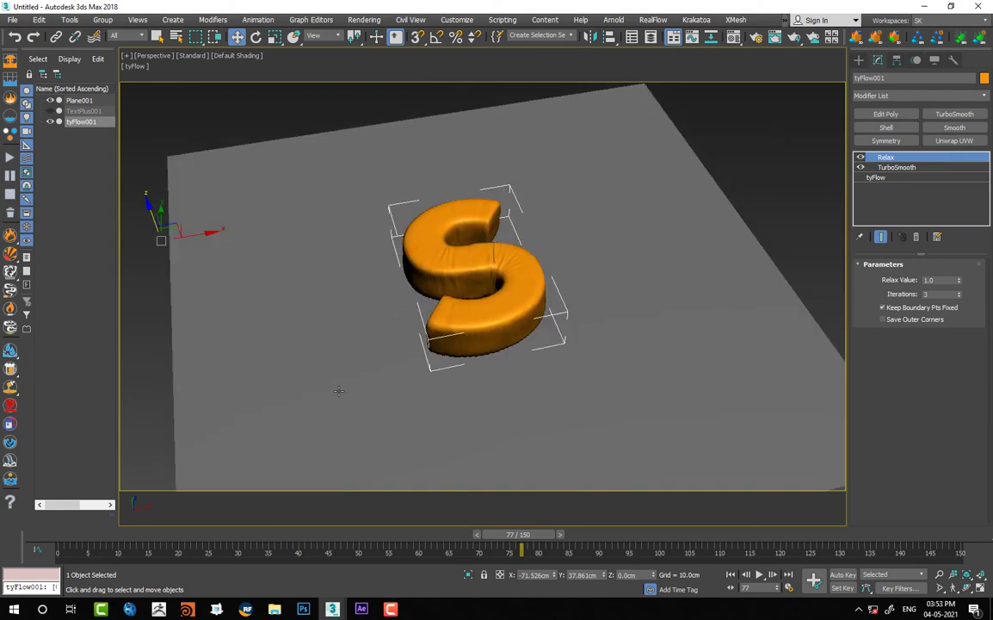
# Try the Clay shading style in the perspective viewport and restore Default Shading.
pyautogui.click(240, 56)
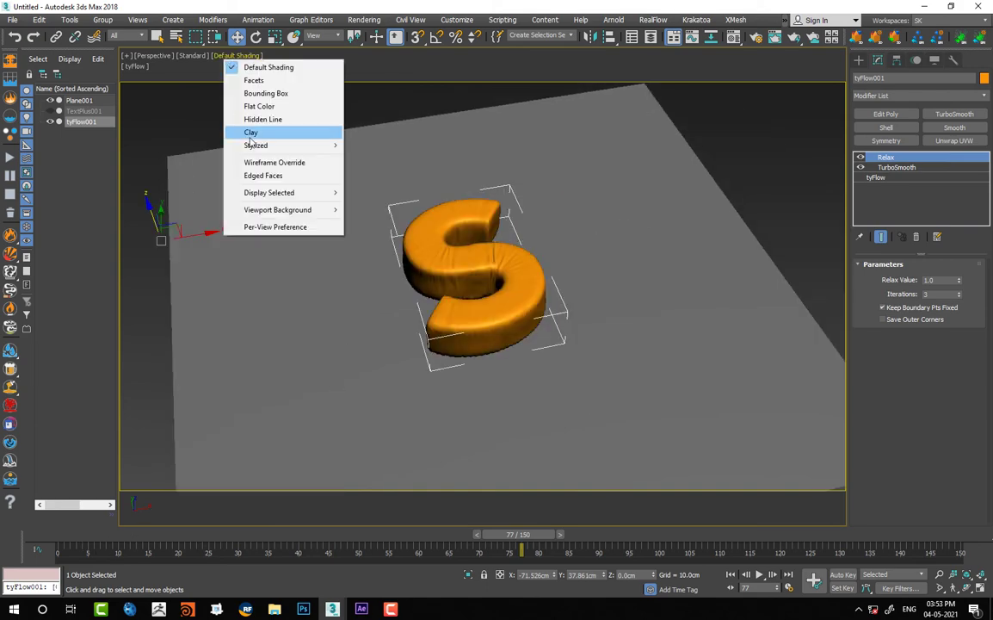
pyautogui.click(242, 134)
pyautogui.click(221, 56)
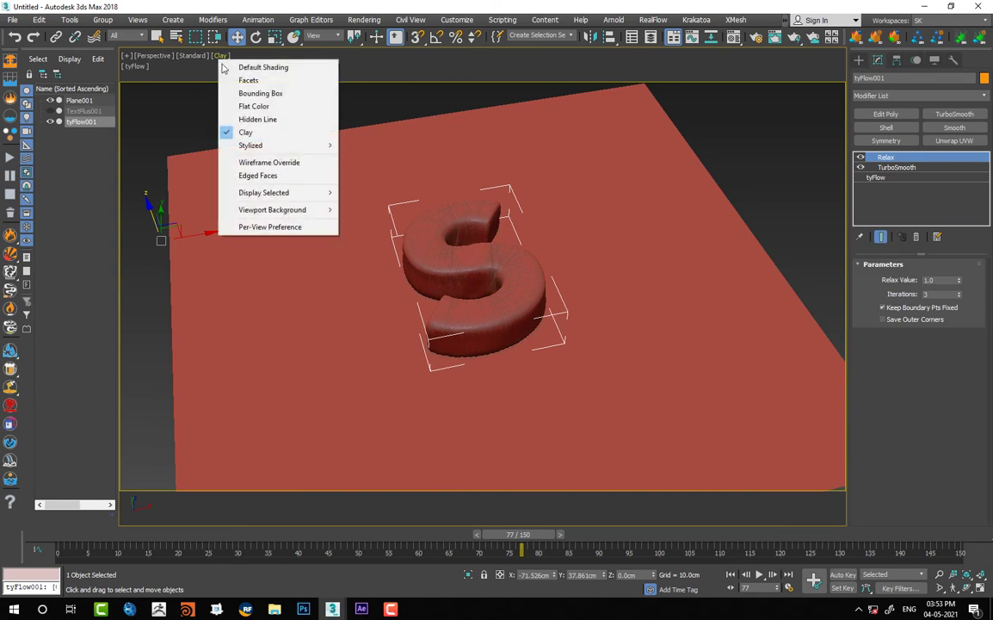
pyautogui.click(234, 68)
# Scrub through the animation from a closer view of the letter and set the current frame to 5.
pyautogui.click(326, 261)
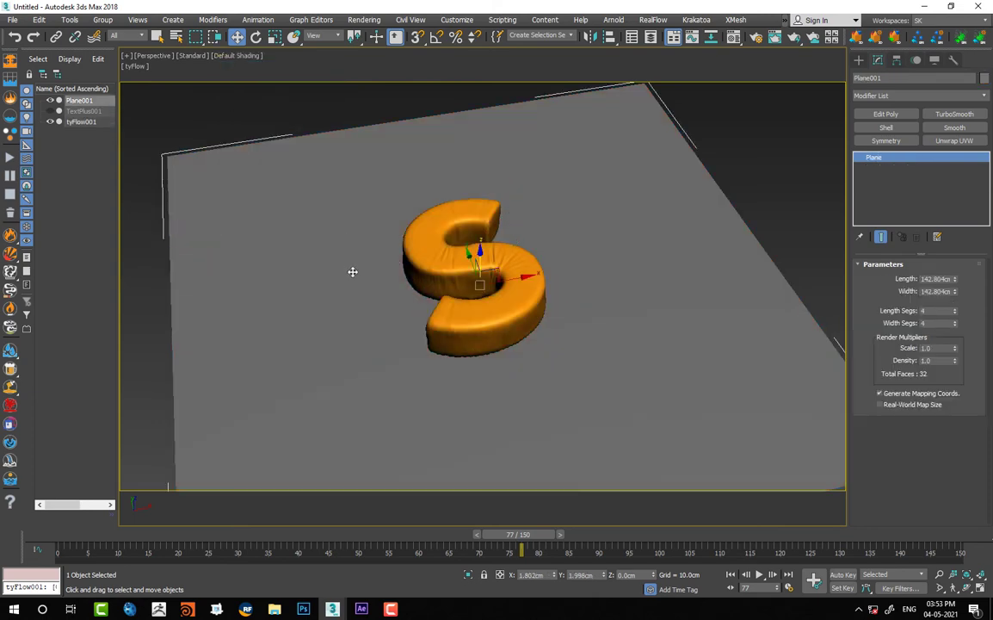
pyautogui.moveTo(353, 271); pyautogui.dragTo(337, 270, button='middle')
pyautogui.hotkey('ctrl', 'w')
pyautogui.moveTo(337, 270); pyautogui.dragTo(323, 245)
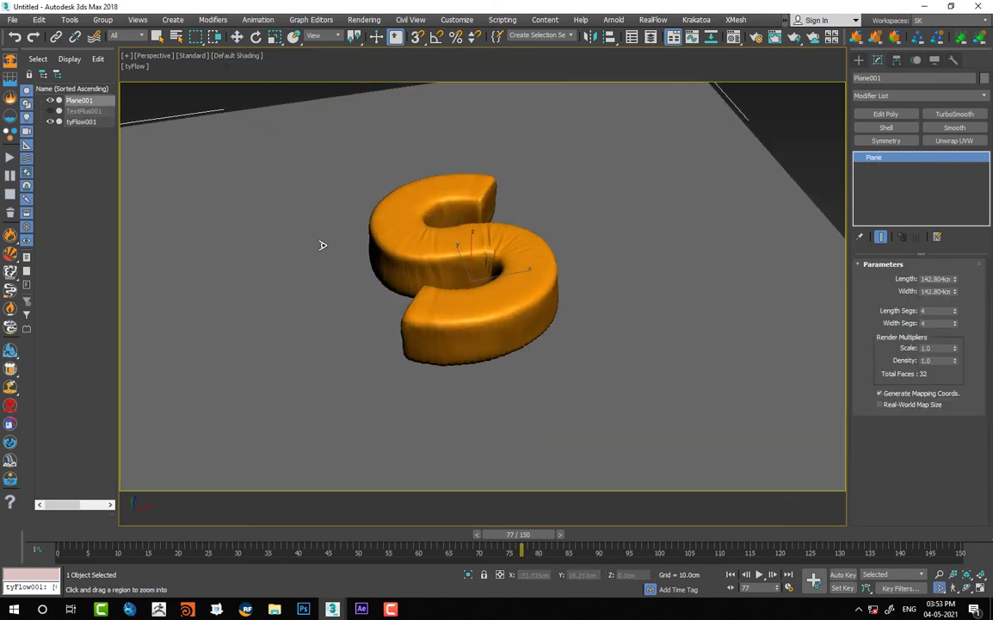
pyautogui.scroll(-1, 323, 252)
pyautogui.keyDown('alt'); pyautogui.moveTo(325, 255); pyautogui.dragTo(322, 247, button='middle'); pyautogui.keyUp('alt')
pyautogui.moveTo(63, 535); pyautogui.dragTo(394, 519)
pyautogui.moveTo(488, 341)
pyautogui.keyDown('alt'); pyautogui.mouseDown(button='middle')
pyautogui.moveTo(506, 359)
pyautogui.moveTo(497, 357)
pyautogui.mouseUp(button='middle'); pyautogui.keyUp('alt')
pyautogui.moveTo(154, 537); pyautogui.dragTo(100, 532)
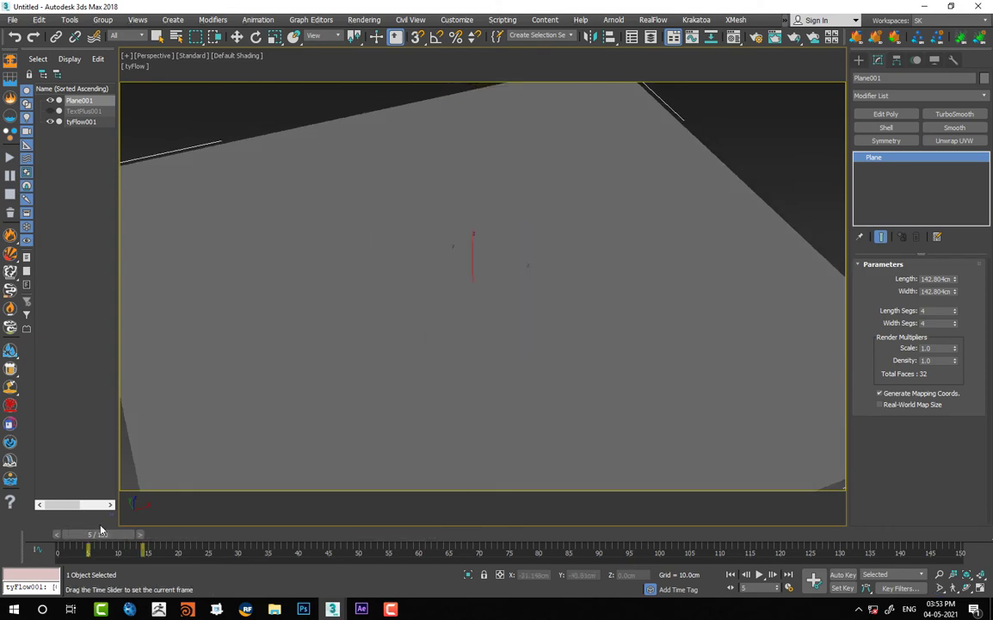
# Frame the raised letter S and the ground plane together in the perspective view and deselect the plane.
pyautogui.scroll(-3, 479, 254)
pyautogui.moveTo(480, 254); pyautogui.dragTo(447, 248, button='middle')
pyautogui.scroll(3, 436, 288)
pyautogui.scroll(-3, 430, 288)
pyautogui.press('w')
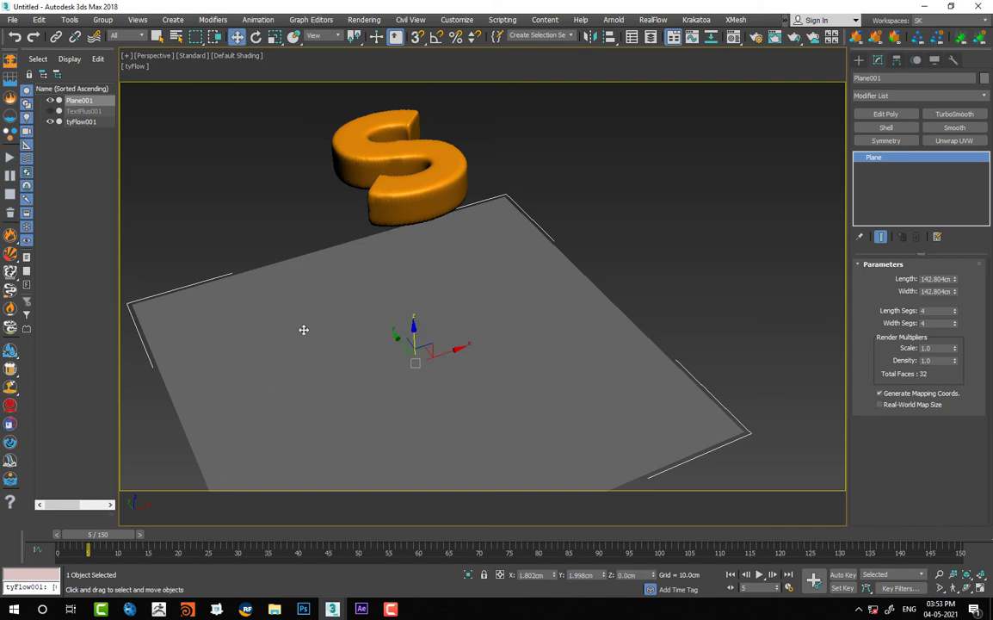
pyautogui.click(258, 221)
# Start a viewport animation preview with a custom file type output and the Standard per-view preset.
pyautogui.hotkey('shift', 'v')
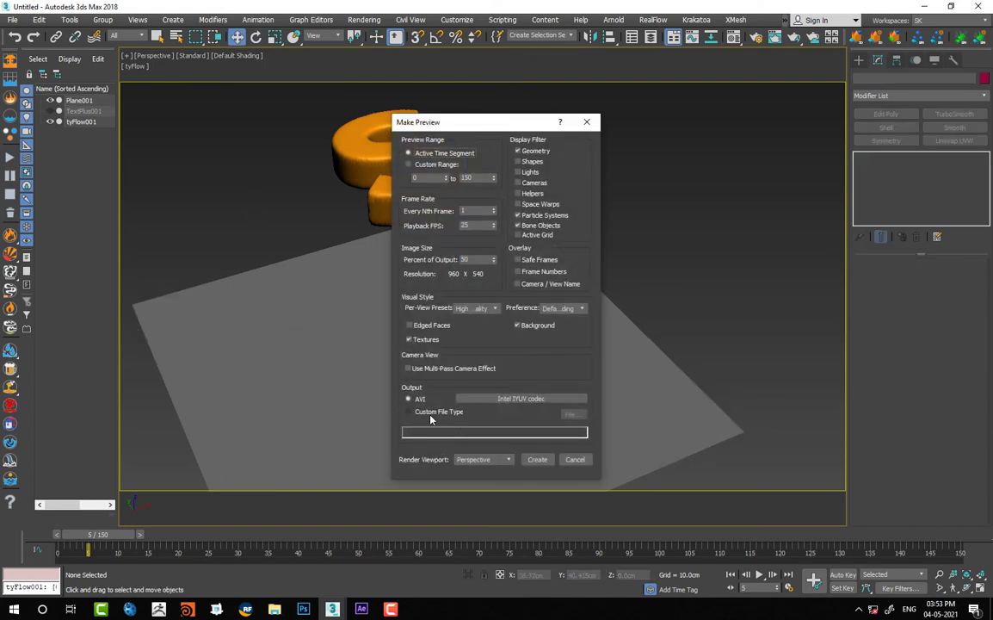
pyautogui.click(421, 412)
pyautogui.click(476, 308)
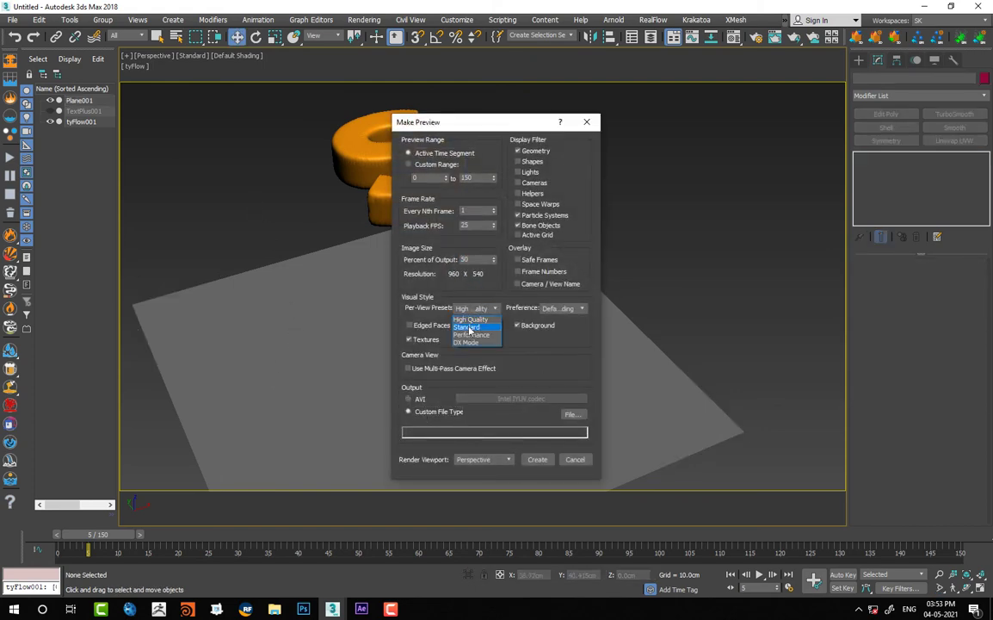
pyautogui.click(469, 327)
# Save the preview as 01.avi in the Balloon Text folder using the MJPEG Compressor at quality 100, and create it.
pyautogui.click(573, 415)
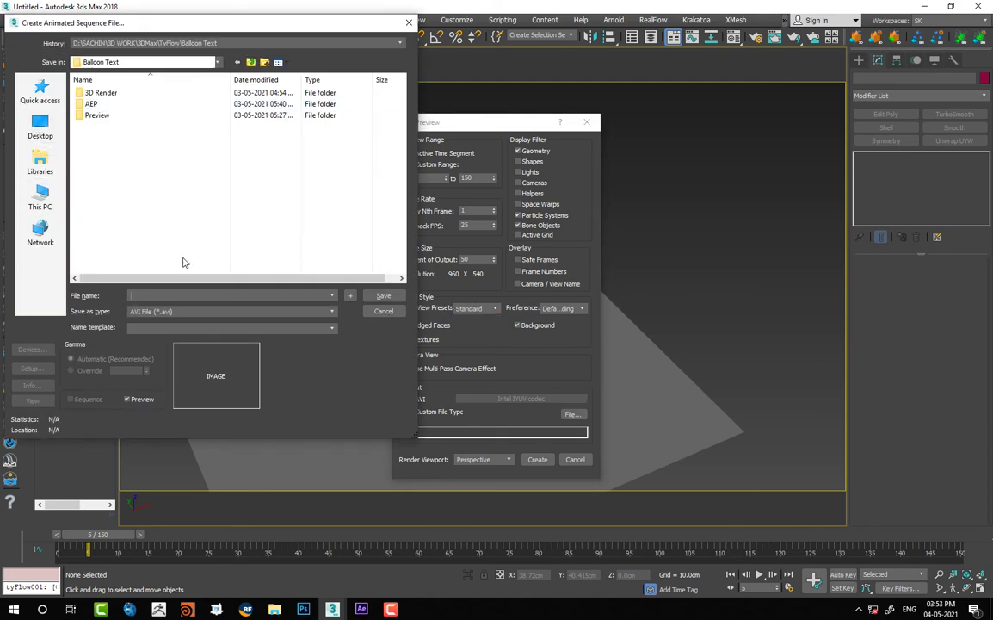
pyautogui.press('Return')
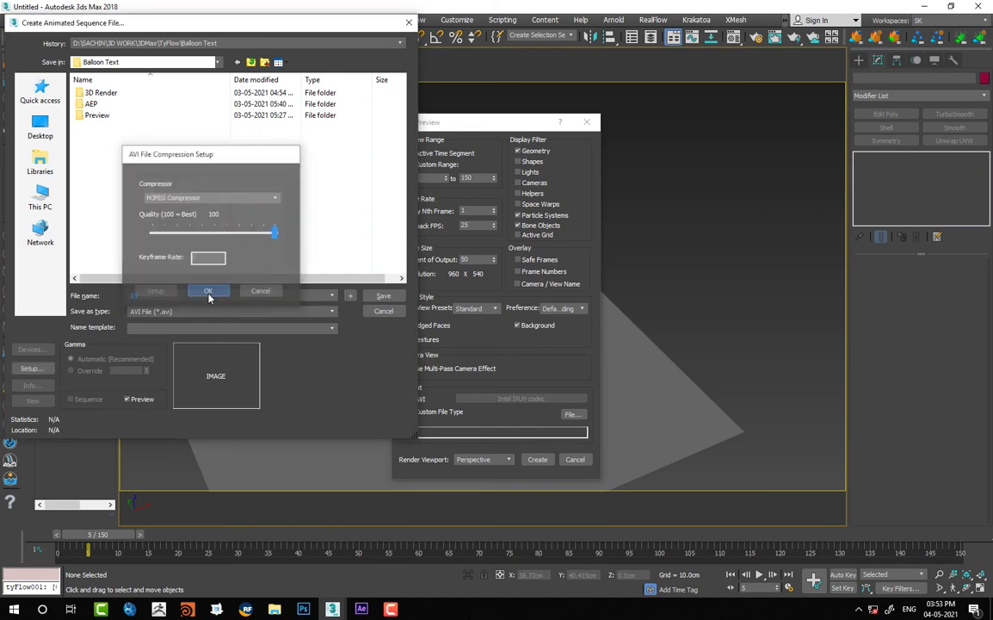
pyautogui.click(204, 290)
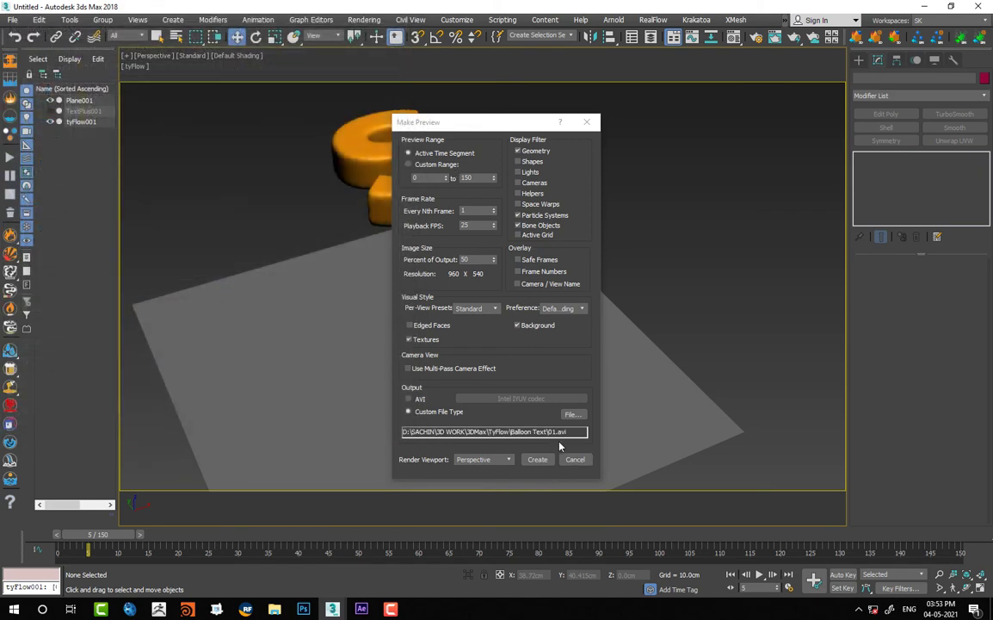
pyautogui.click(536, 459)
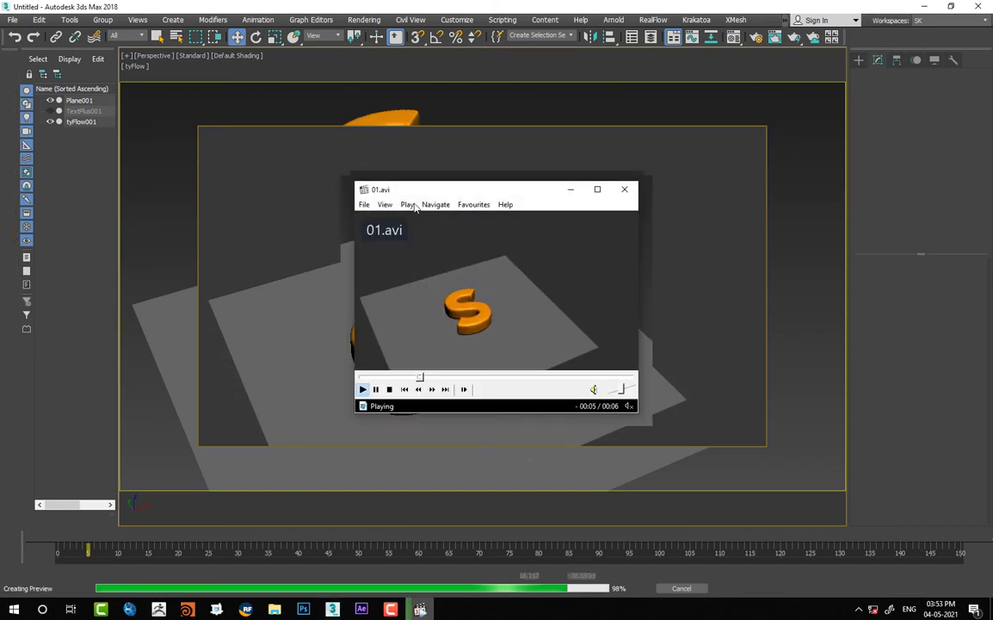
# Enlarge the player window, watch the 01.avi preview of the falling letter and close the player.
pyautogui.moveTo(350, 182); pyautogui.dragTo(133, 60)
pyautogui.moveTo(640, 416); pyautogui.dragTo(858, 537)
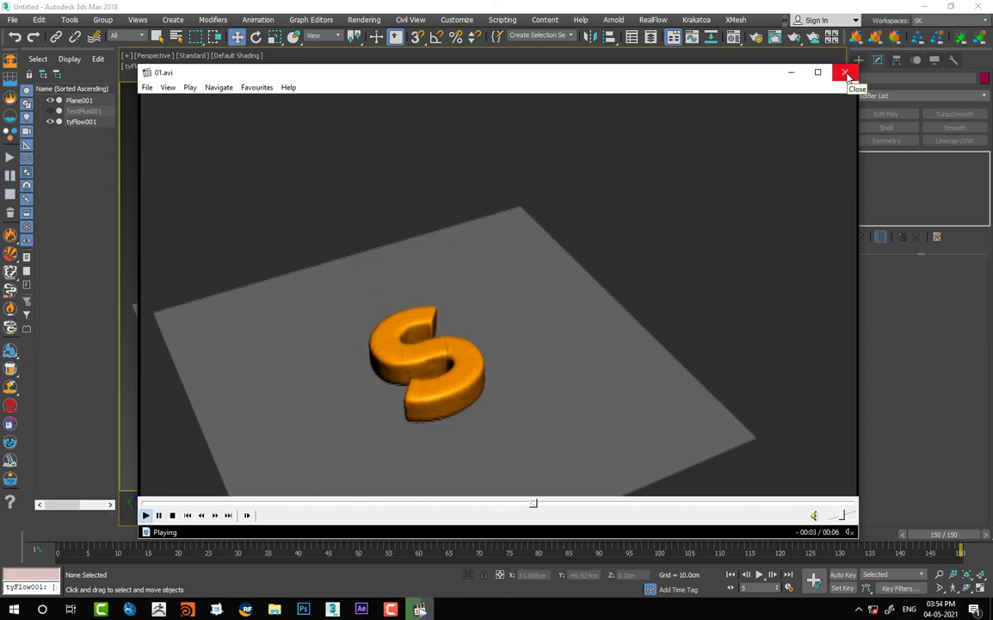
pyautogui.click(847, 75)
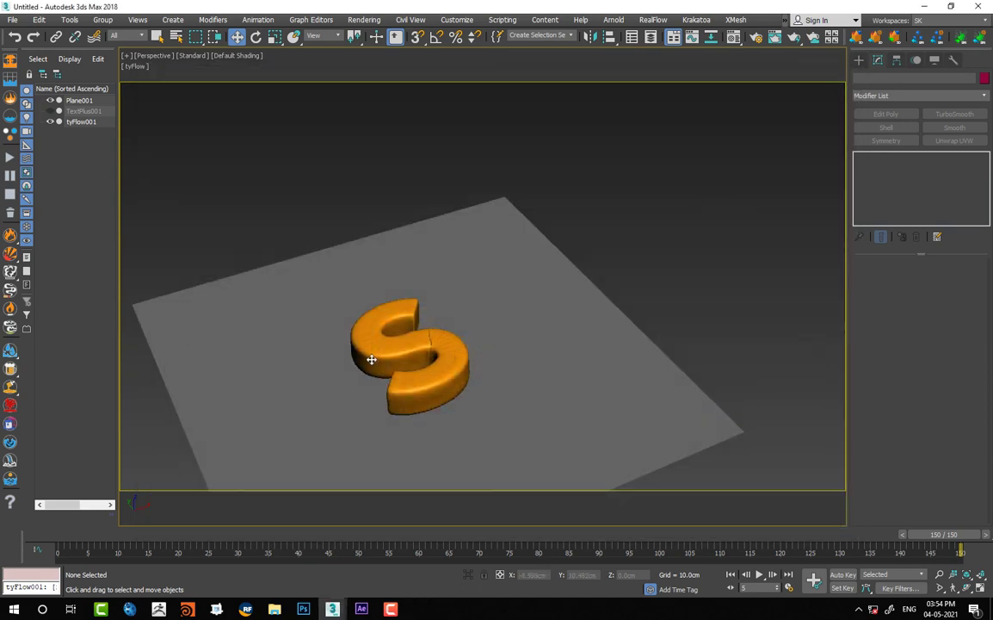
# Select the letter's tyFlow object and open the tyFlow editor from its base level in the modifier stack.
pyautogui.click(375, 332)
pyautogui.click(876, 177)
pyautogui.click(910, 292)
pyautogui.click(885, 157)
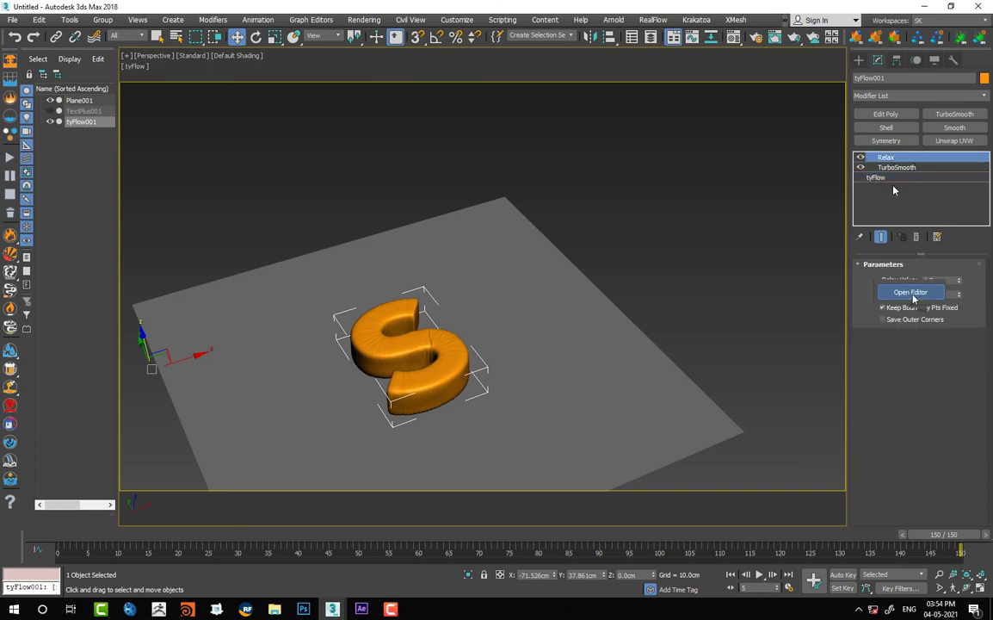
pyautogui.click(878, 177)
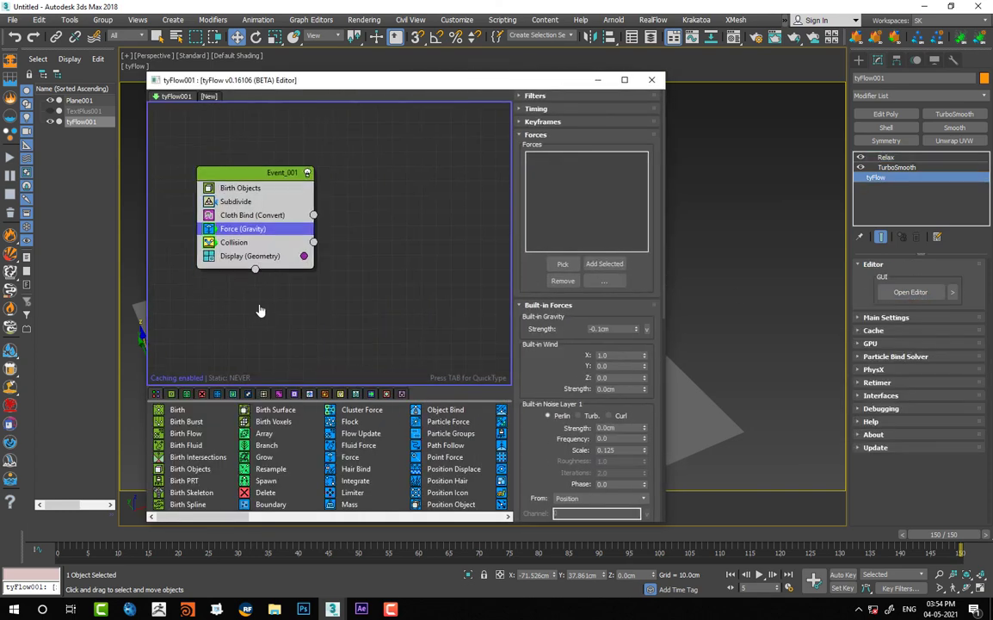